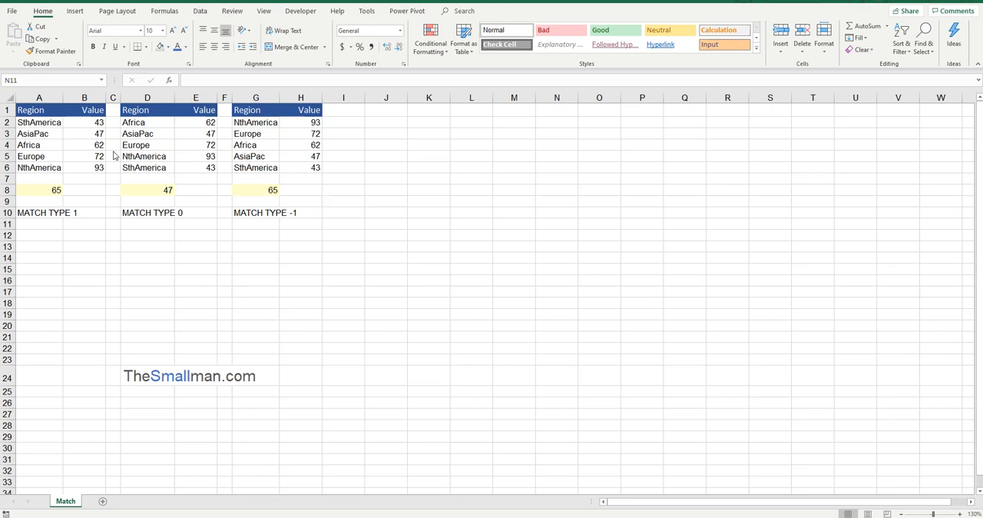
left_click_drag(36, 97, 81, 95)
left_click_drag(142, 95, 192, 95)
left_click_drag(253, 94, 300, 95)
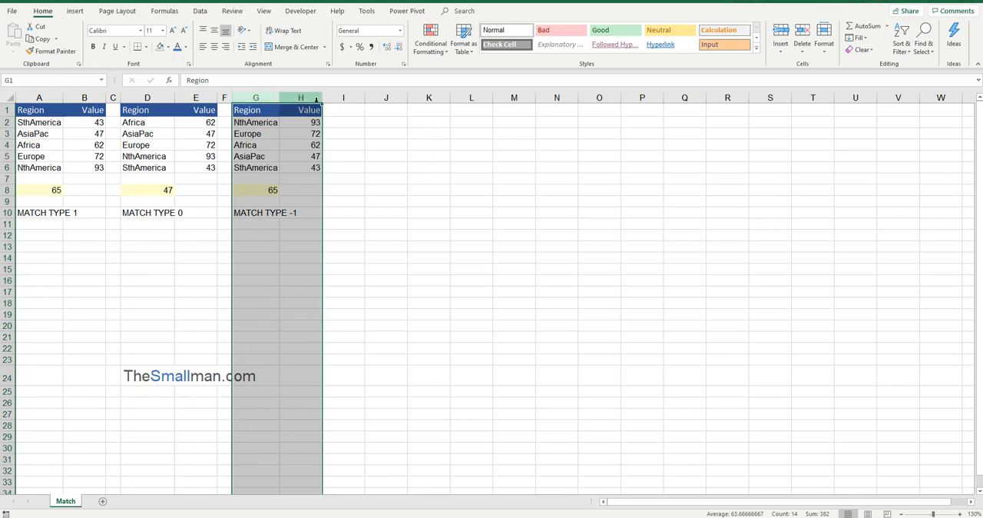
Step: Enter the syntax note "MATCH( REF, RANGE REF, 1)" in cell K4 and widen column K to fit it
left_click(430, 145)
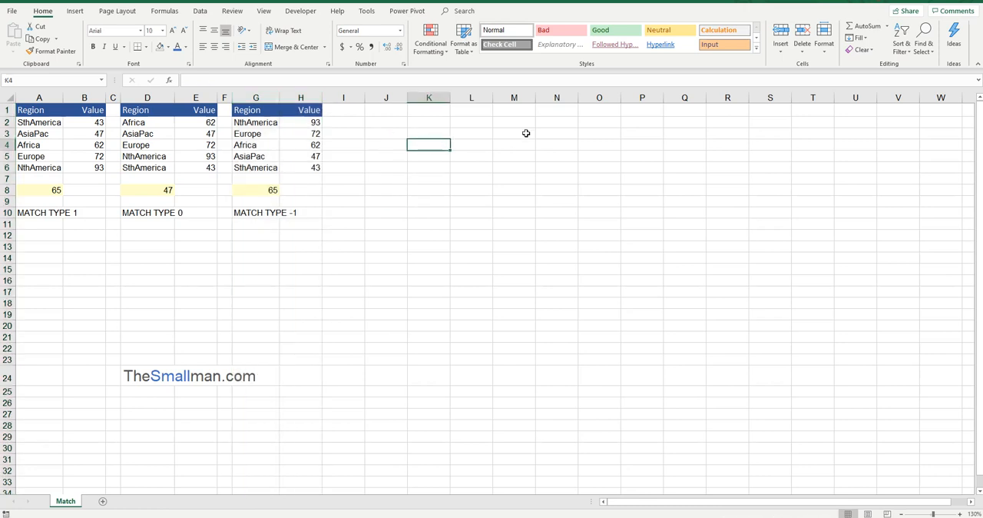
type("MA")
type("TCHG")
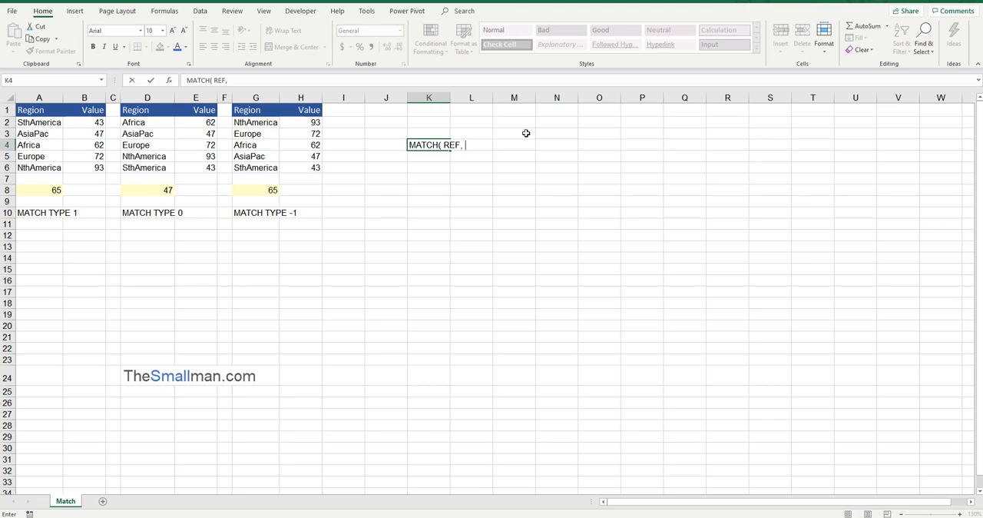
type("ANGE REF")
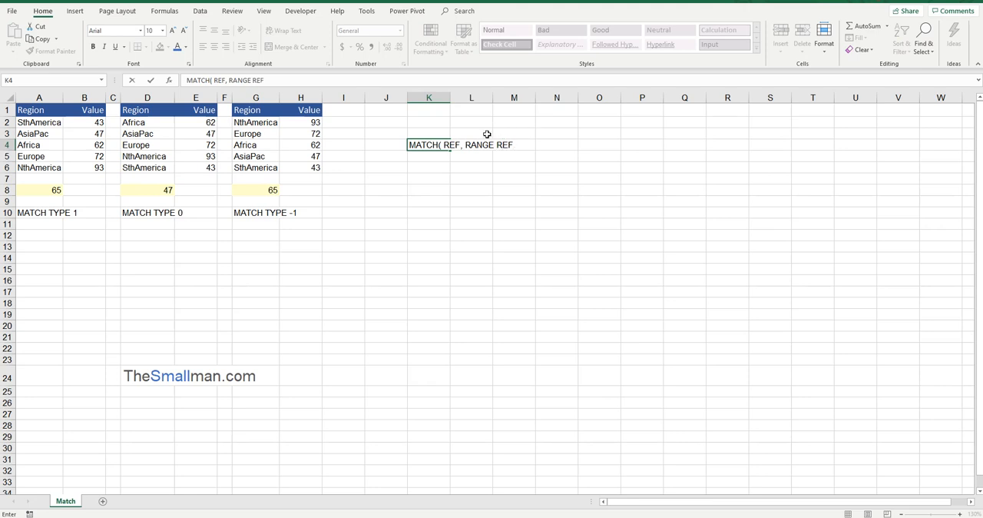
double_click(456, 146)
left_click(518, 146)
left_click_drag(518, 147, 465, 146)
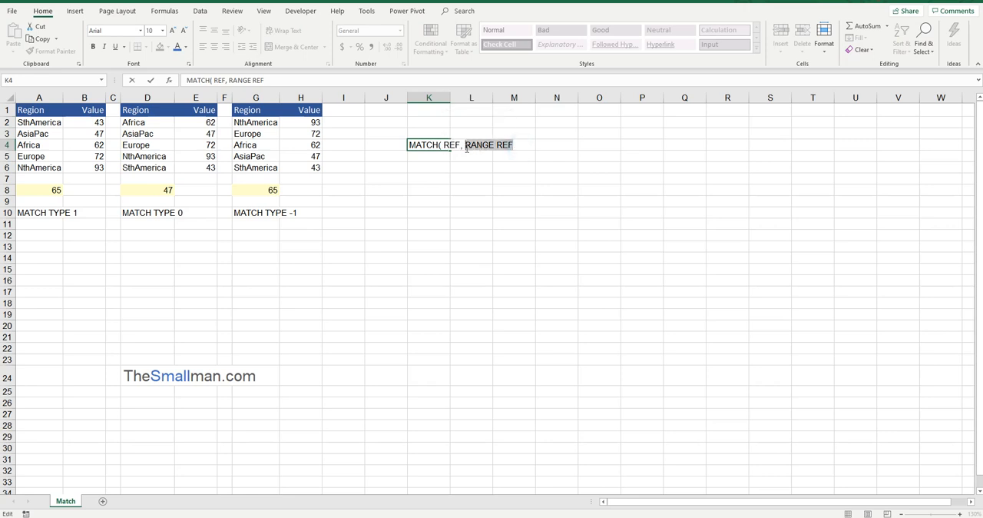
left_click(524, 143)
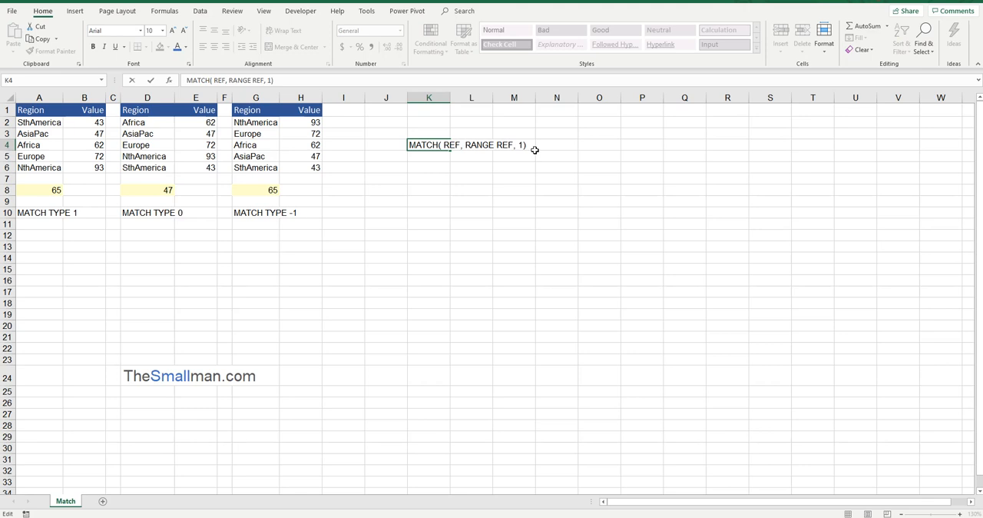
key("Return")
left_click(447, 144)
left_click_drag(451, 97, 538, 97)
Step: Enter "Less than" in cell L4 beside the MATCH syntax note
left_click(571, 144)
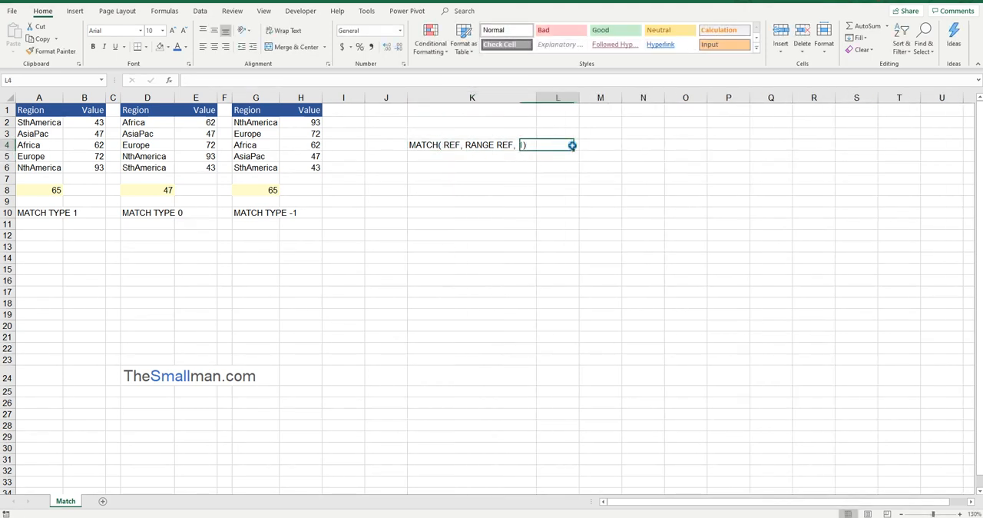
type("IE")
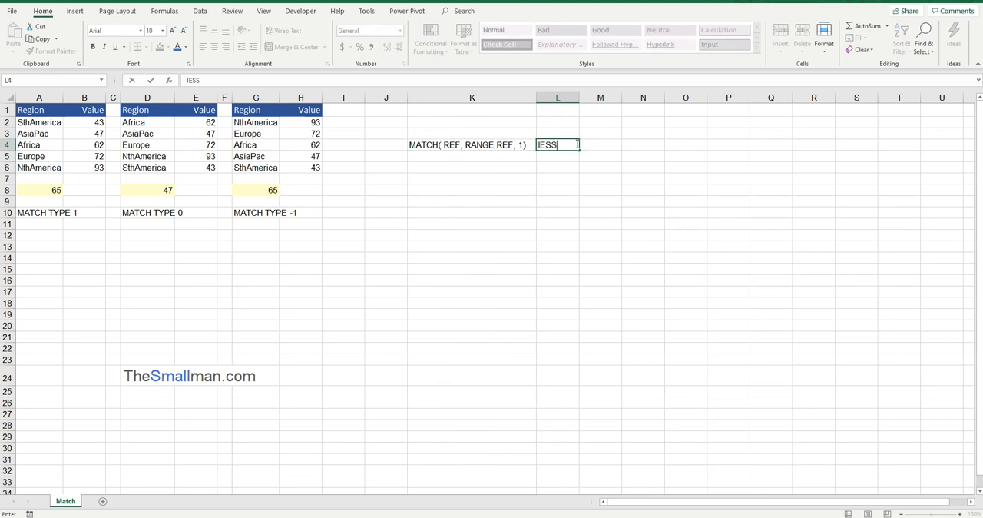
type("SS")
key("Return")
double_click(570, 144)
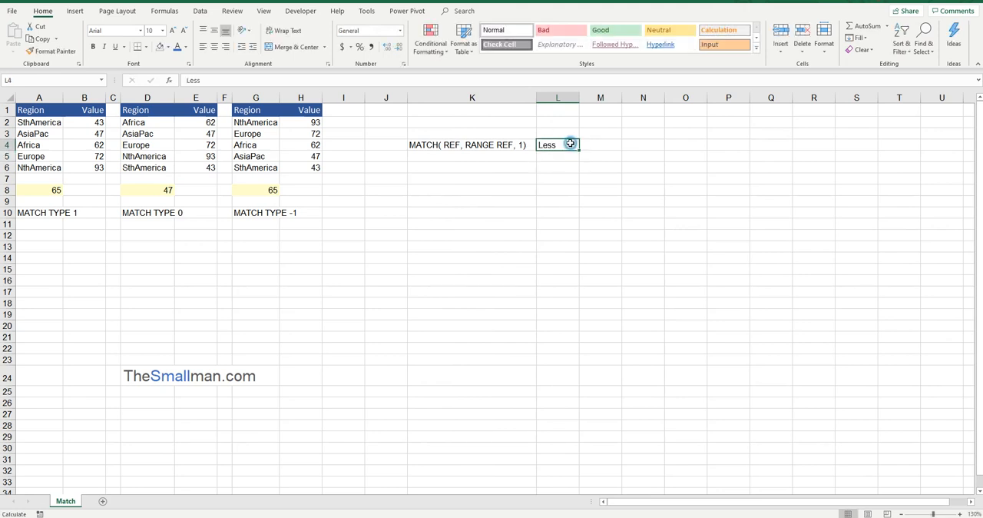
type("than")
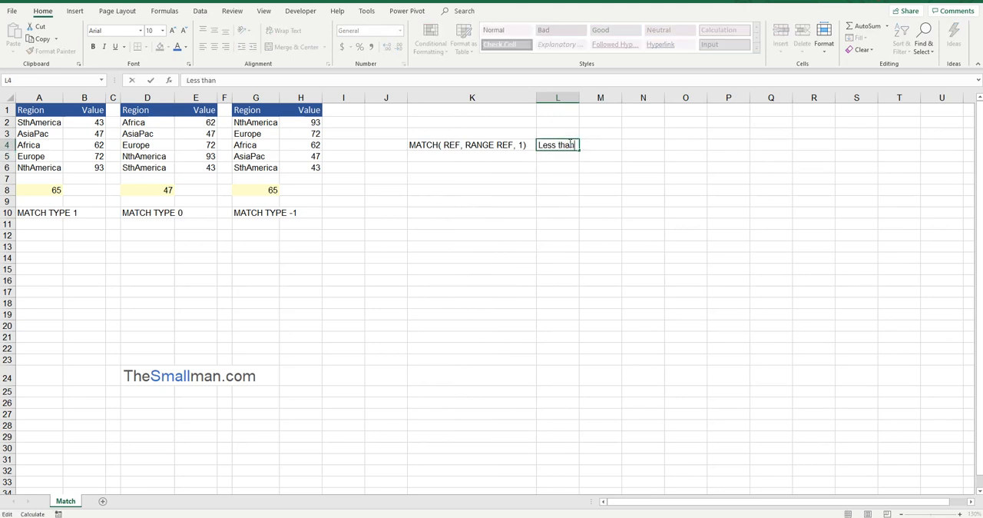
key("Return")
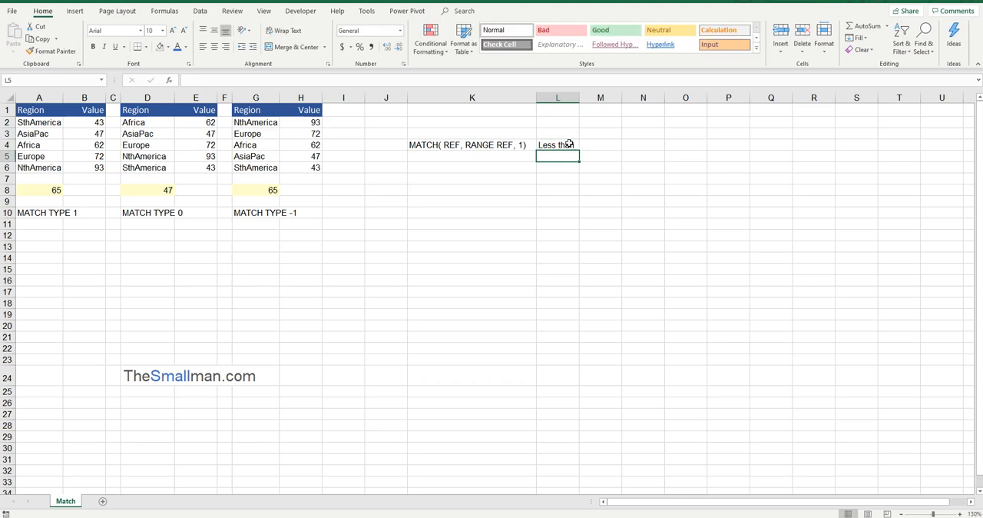
Step: Examine the lookup value in A8 against the Value list in B2:B6 for match type 1
left_click(62, 191)
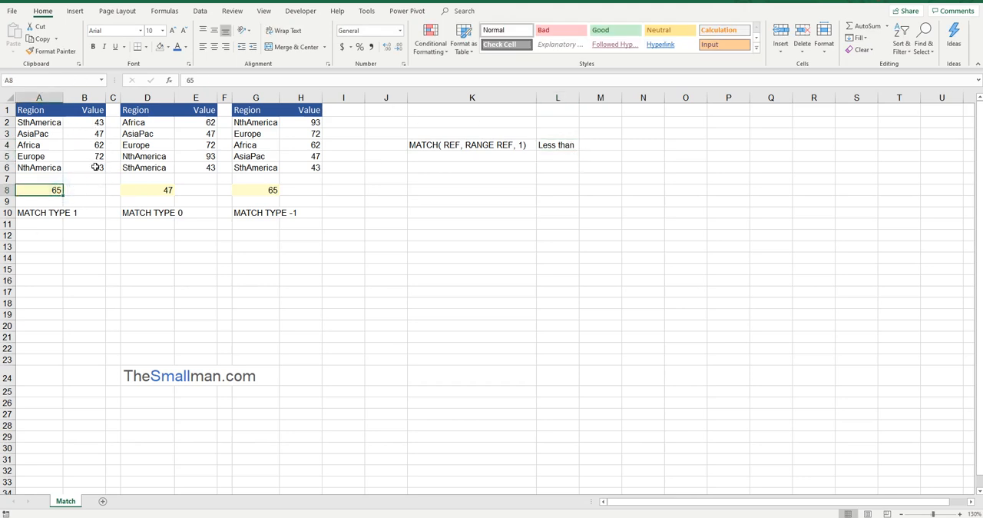
left_click_drag(99, 117, 96, 163)
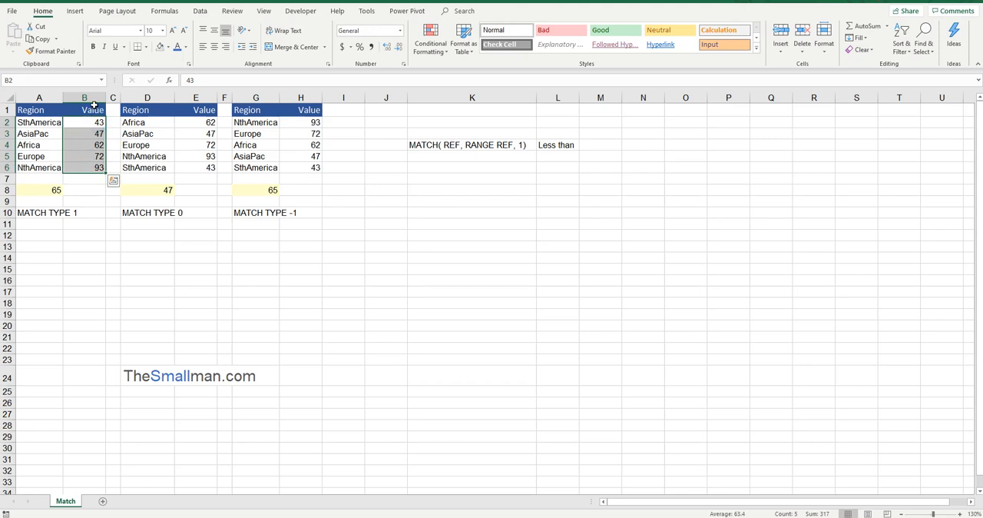
left_click(451, 143)
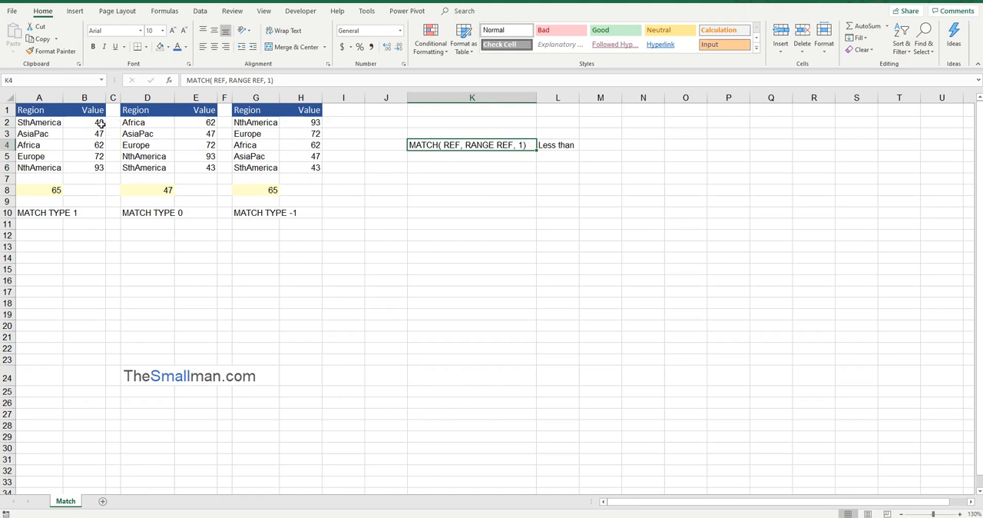
left_click_drag(98, 122, 87, 185)
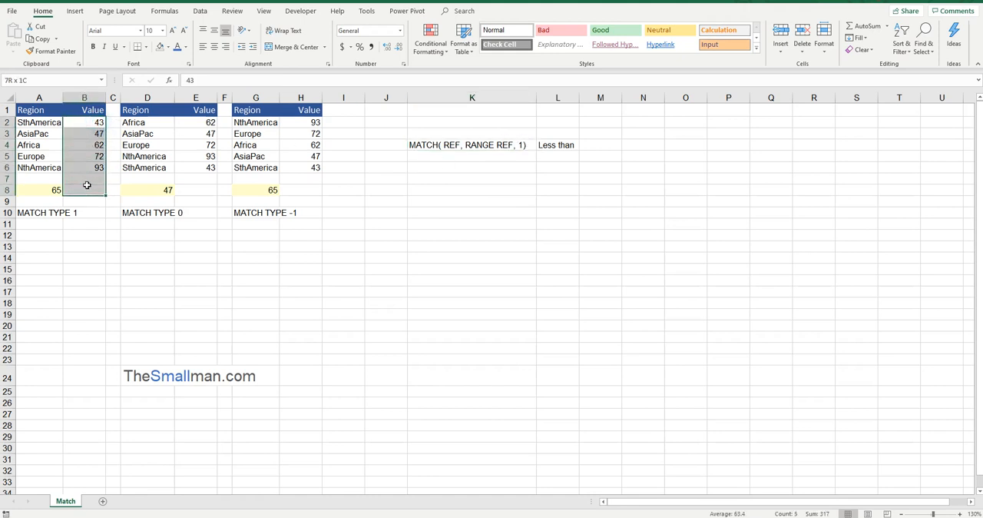
left_click(100, 121)
left_click(101, 134)
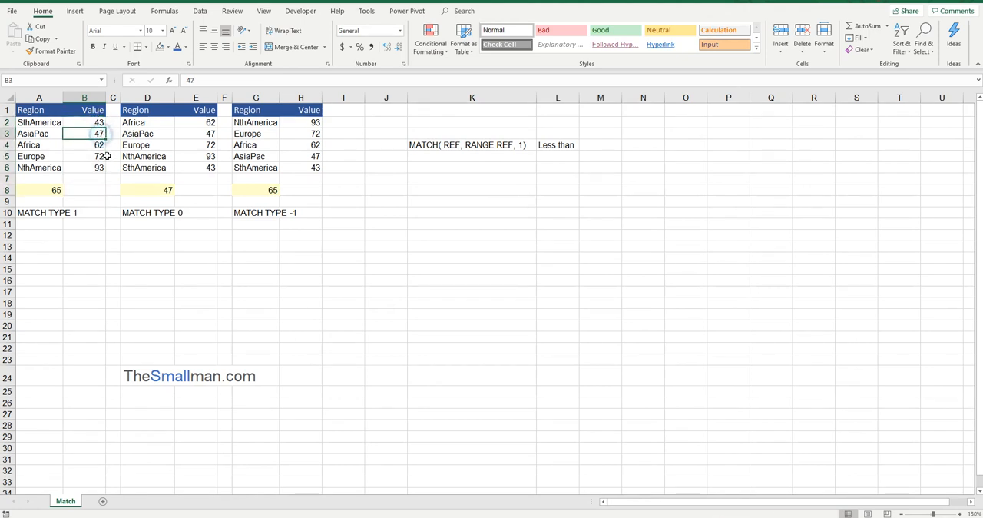
left_click(99, 144)
left_click(48, 190)
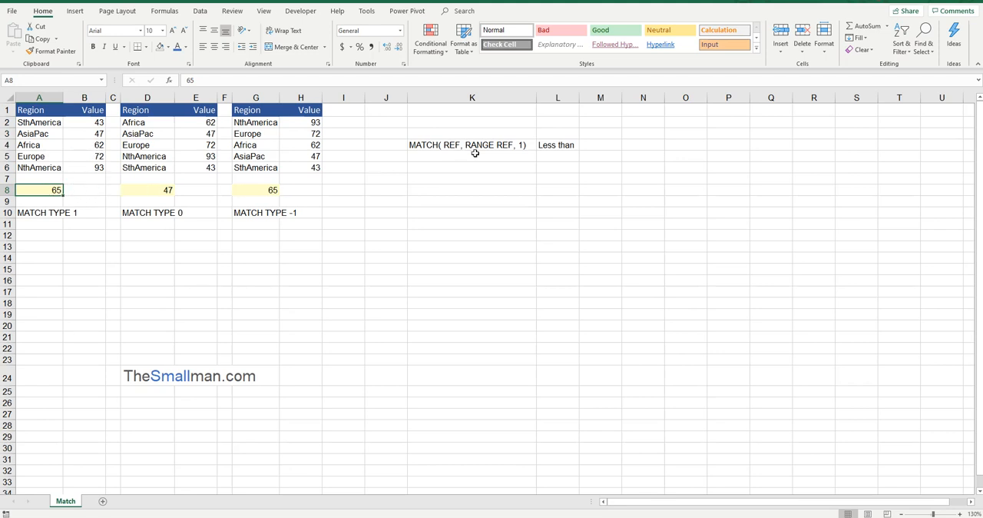
Step: Copy the MATCH syntax note from K4 into K5 and change its match type to 0
left_click(530, 144)
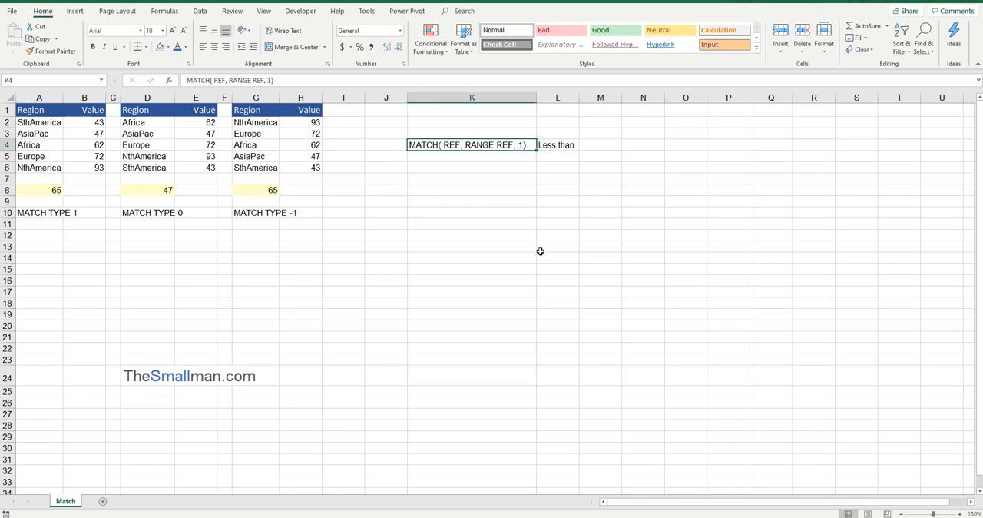
key("ctrl+c")
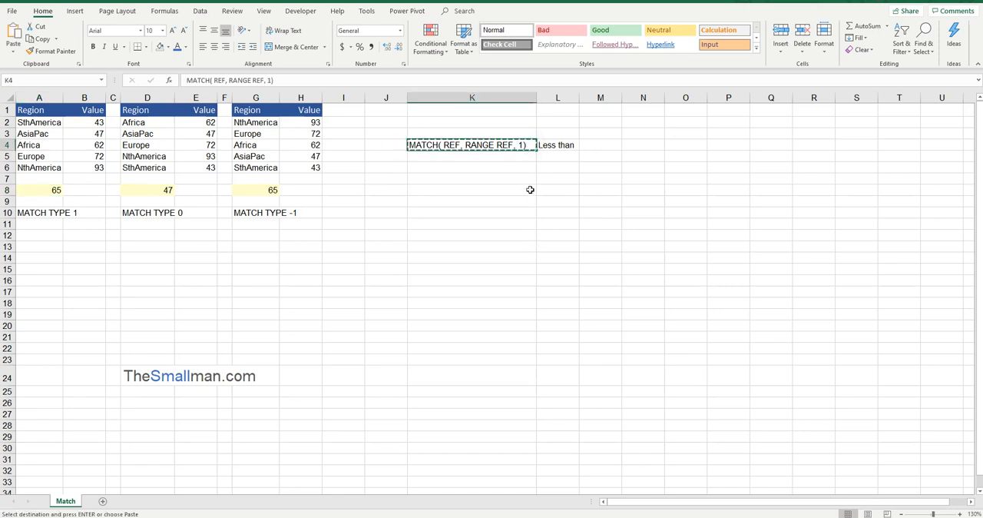
key("Down")
key("ctrl+v")
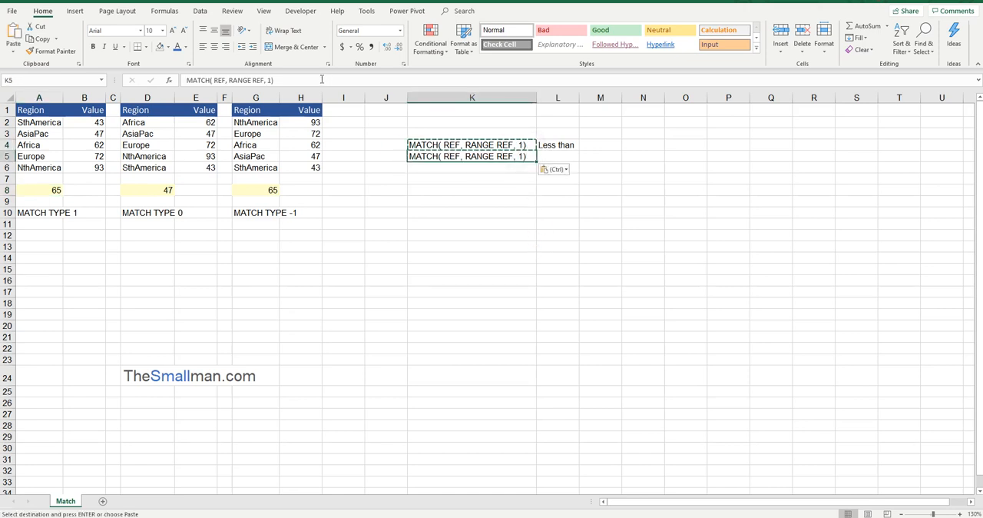
left_click(269, 80)
key("BackSpace")
type("0")
key("Return")
Step: Enter "Exact match" in cell L5 as the description of match type 0
left_click(555, 155)
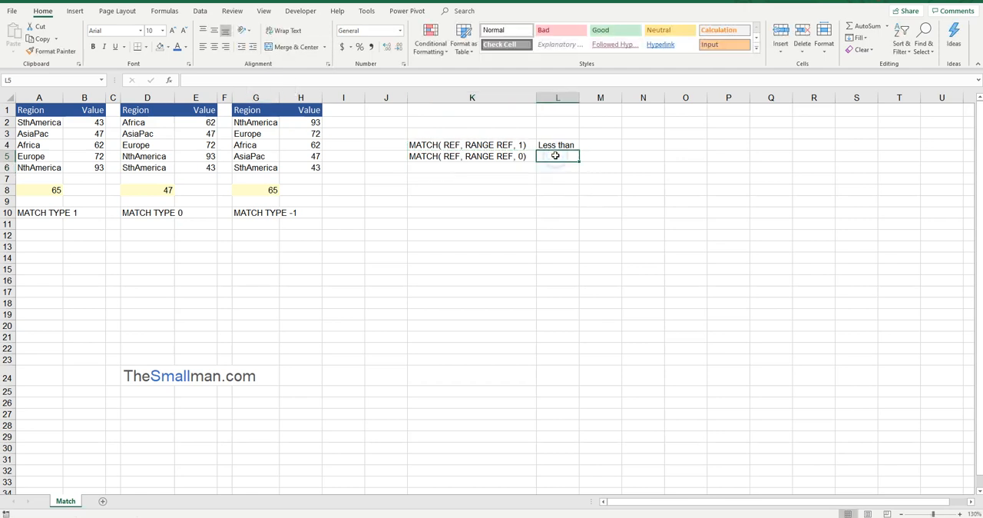
type("Exac")
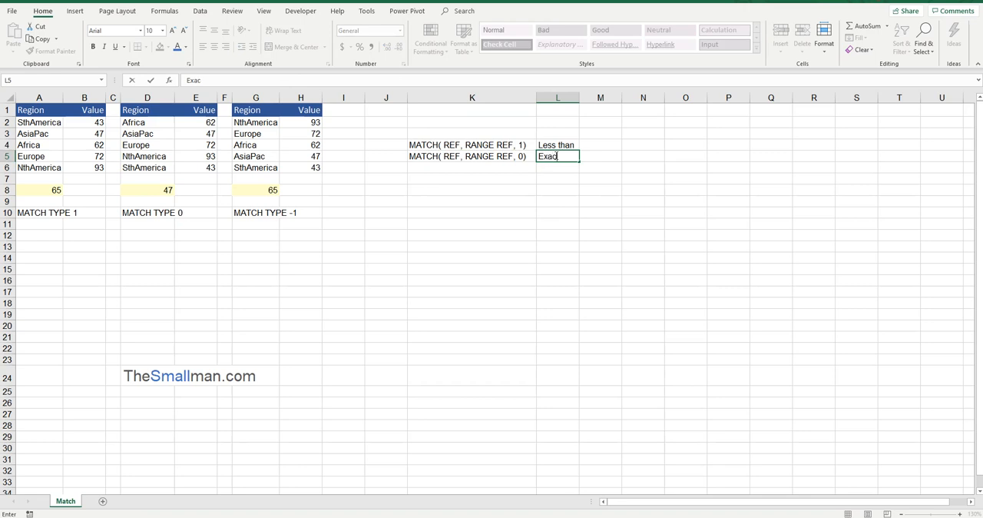
type("t match")
key("Return")
Step: Apply the blue font colour to the match type 0 note and its description in K5:L5
left_click_drag(164, 122, 204, 168)
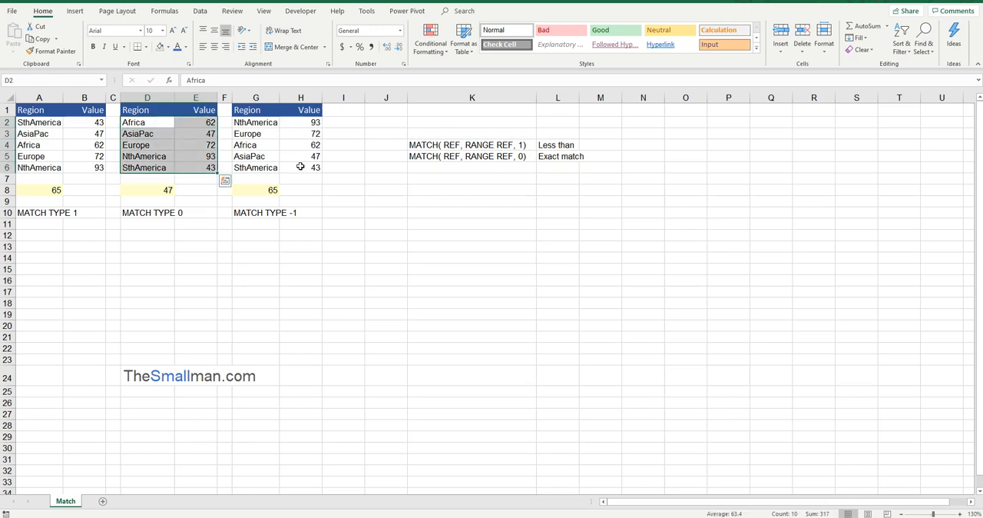
left_click(207, 157)
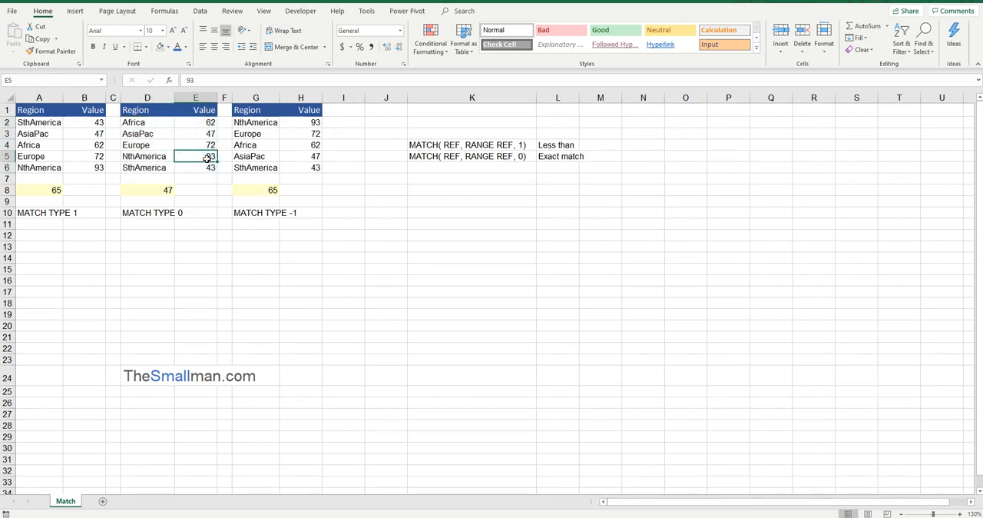
left_click_drag(575, 156, 511, 154)
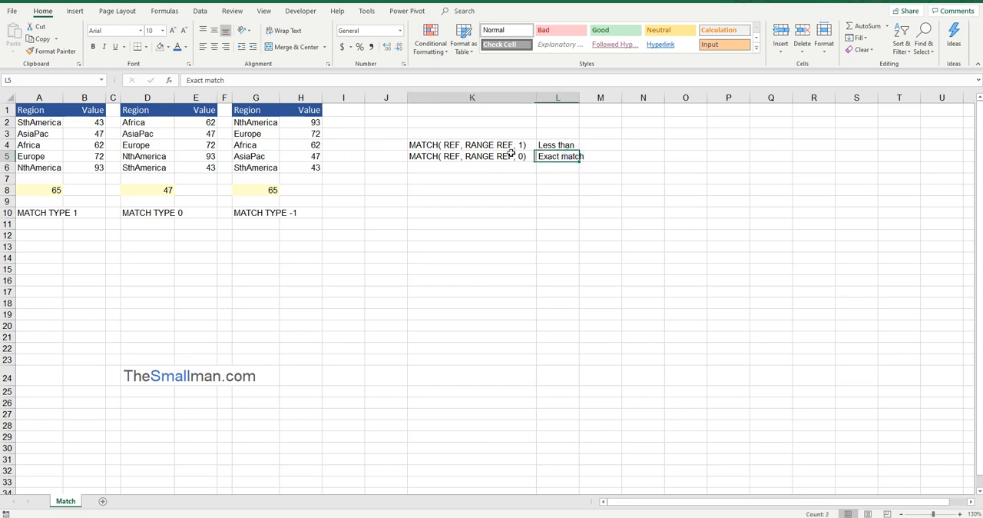
left_click(179, 47)
left_click(593, 166)
left_click(517, 165)
left_click(512, 157)
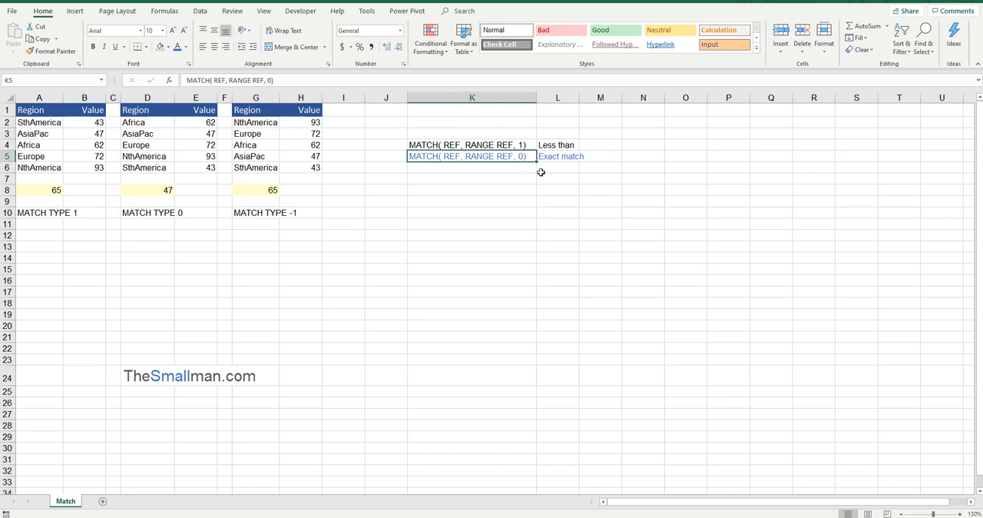
Step: Copy the MATCH syntax note from K4 into cell K6
left_click(521, 146)
key("ctrl+c")
left_click(500, 167)
key("ctrl+v")
Step: Enter "Greater than" in cell L6 beside the third MATCH syntax note
left_click(551, 168)
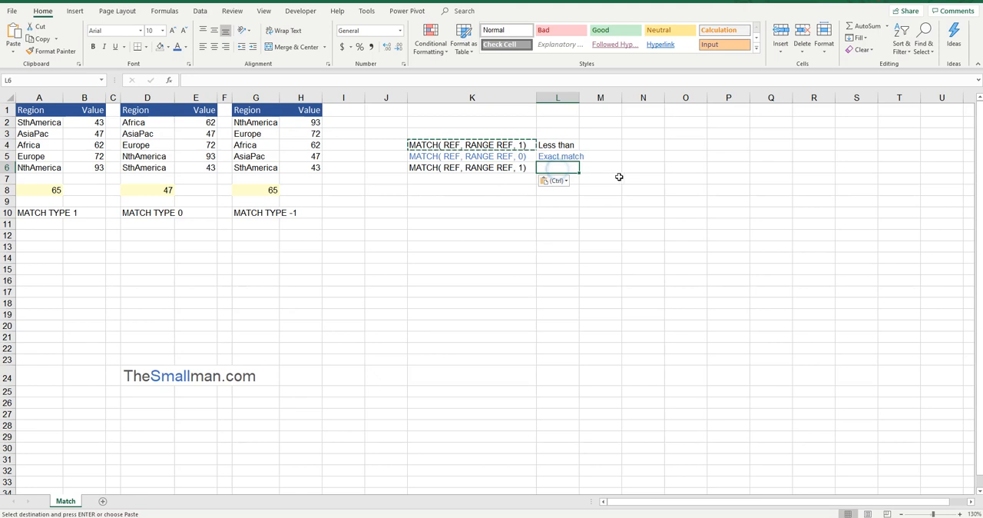
type("Greatch")
key("BackSpace")
key("BackSpace")
type("er")
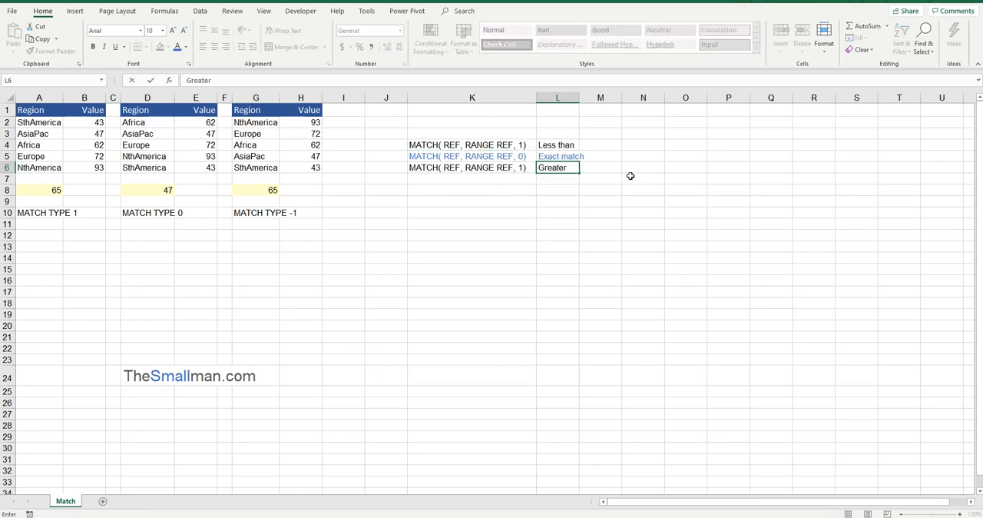
type(" than")
key("Return")
Step: Change the match type in the K6 syntax note to -1
left_click(551, 148)
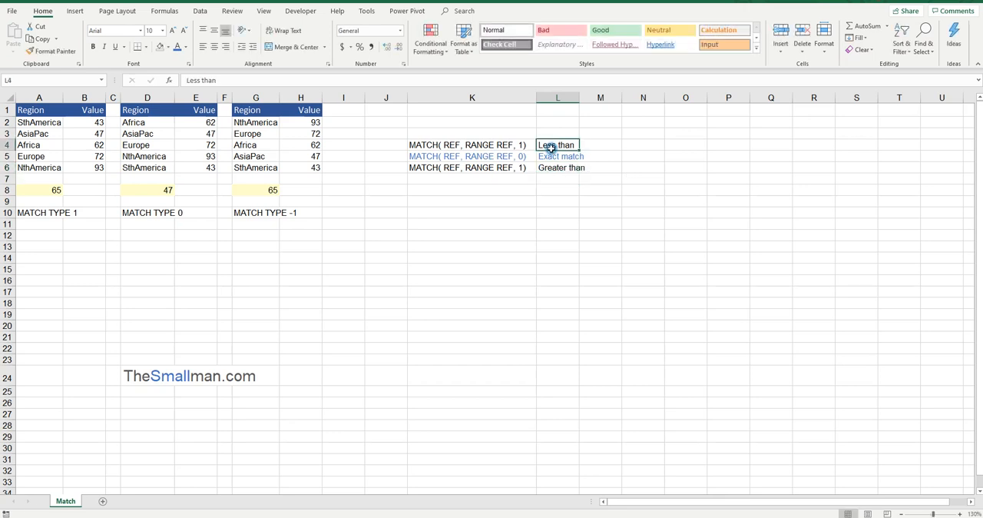
left_click(511, 169)
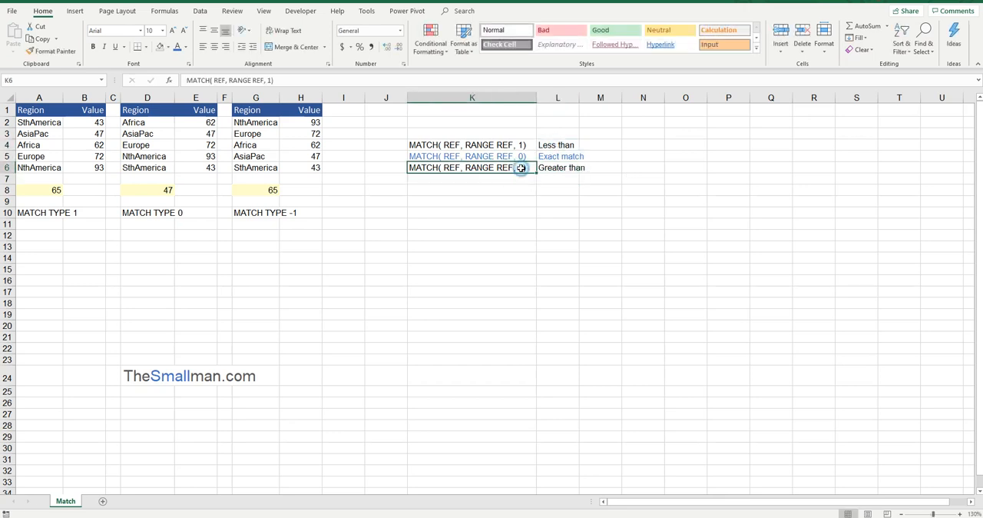
double_click(519, 167)
type("-")
left_click(565, 169)
Step: Enter the sort orders "Ascending", "Not Sorted" and "Descending" in M4:M6 and widen column M to fit
left_click(609, 168)
left_click(599, 147)
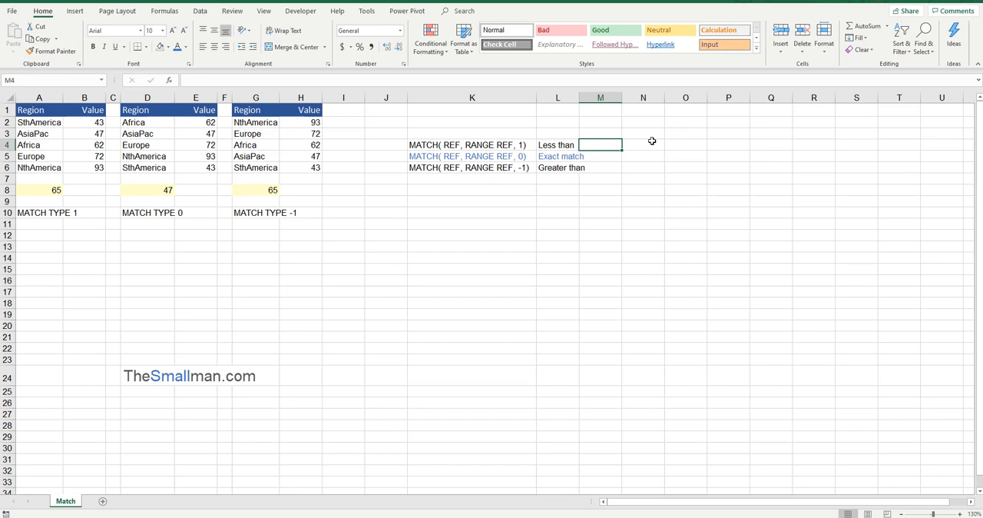
type("As")
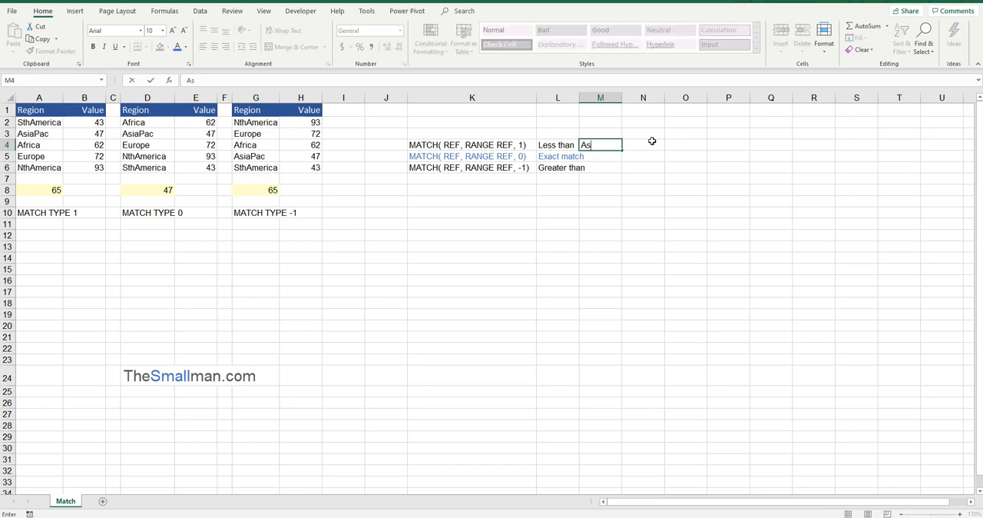
type("cending")
key("Return")
type("Not Sorted")
key("Return")
type("De")
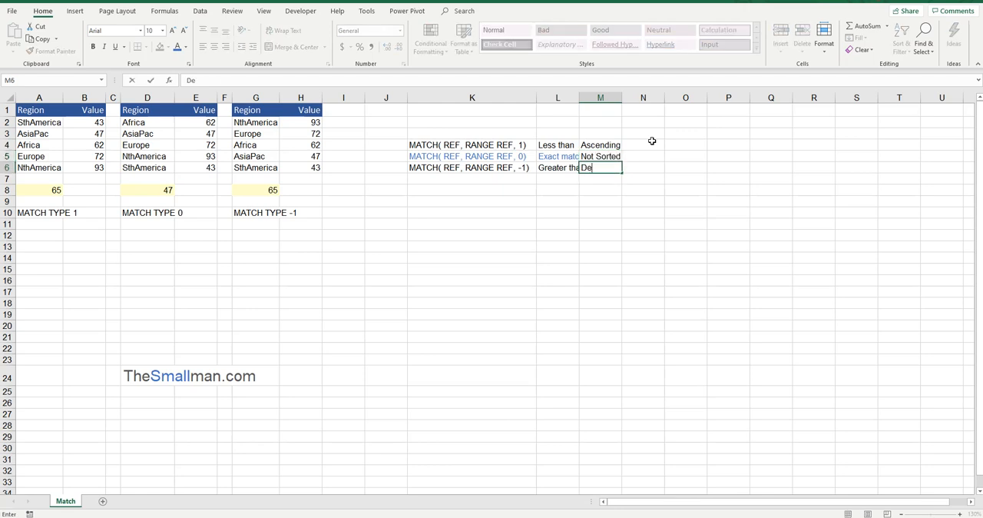
type("scending")
key("Return")
left_click_drag(620, 93, 627, 94)
Step: Compare the notes for match types 1, 0 and -1 row by row across K4:M6
left_click_drag(614, 156, 445, 156)
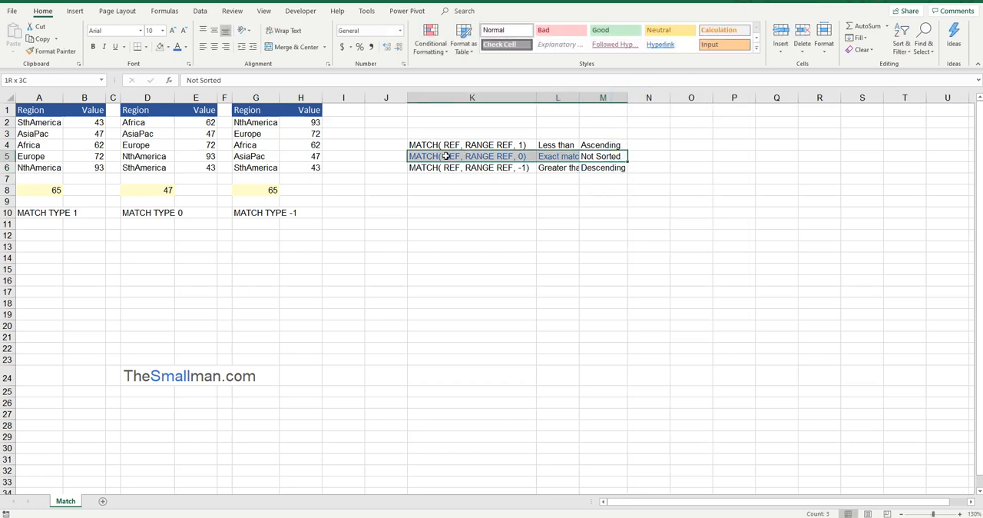
left_click_drag(614, 158, 444, 159)
left_click_drag(616, 169, 446, 168)
left_click_drag(610, 147, 452, 147)
left_click_drag(603, 168, 465, 161)
left_click_drag(600, 144, 434, 145)
Step: Widen column L so the match descriptions in L4:L6 fit
left_click(590, 166)
left_click_drag(582, 100, 588, 102)
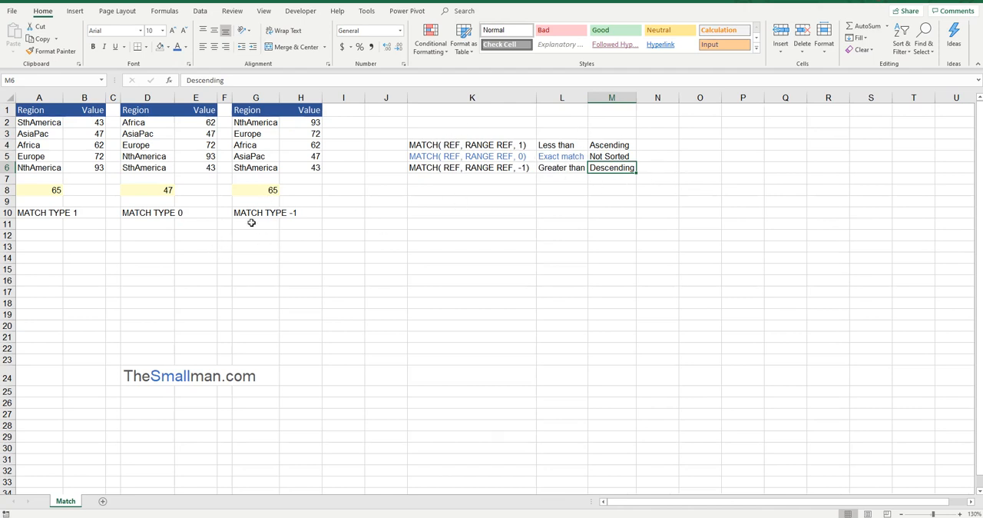
Step: Set the lookup value in D8 to 65
left_click(90, 193)
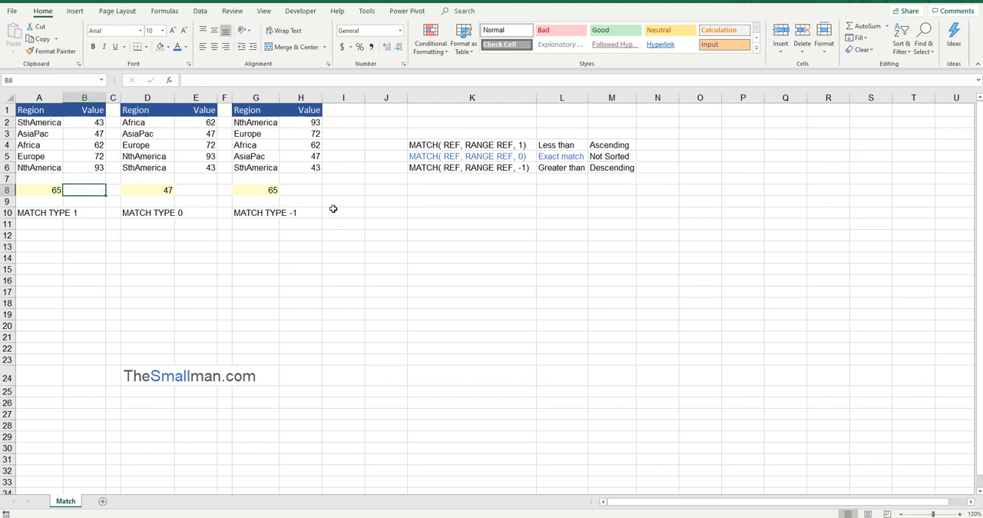
left_click(155, 190)
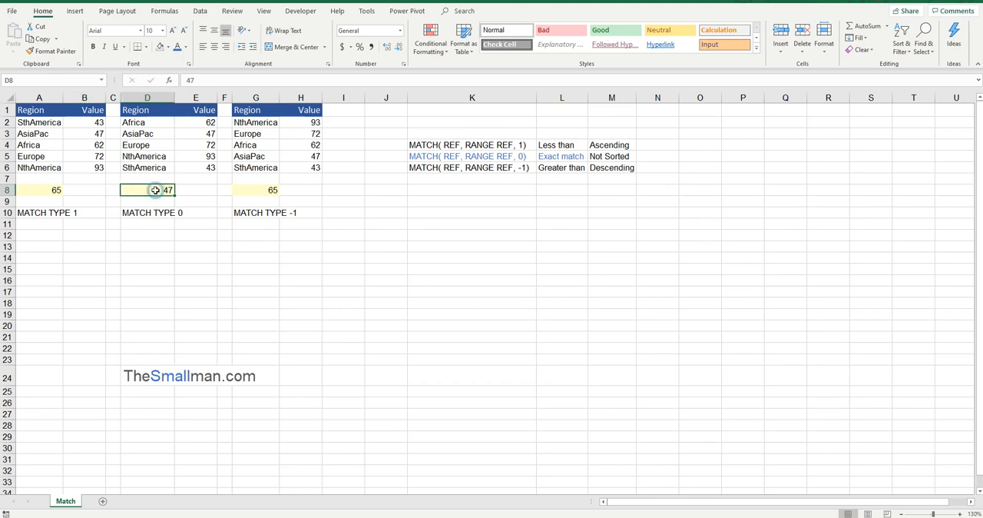
key("Escape")
left_click(248, 191)
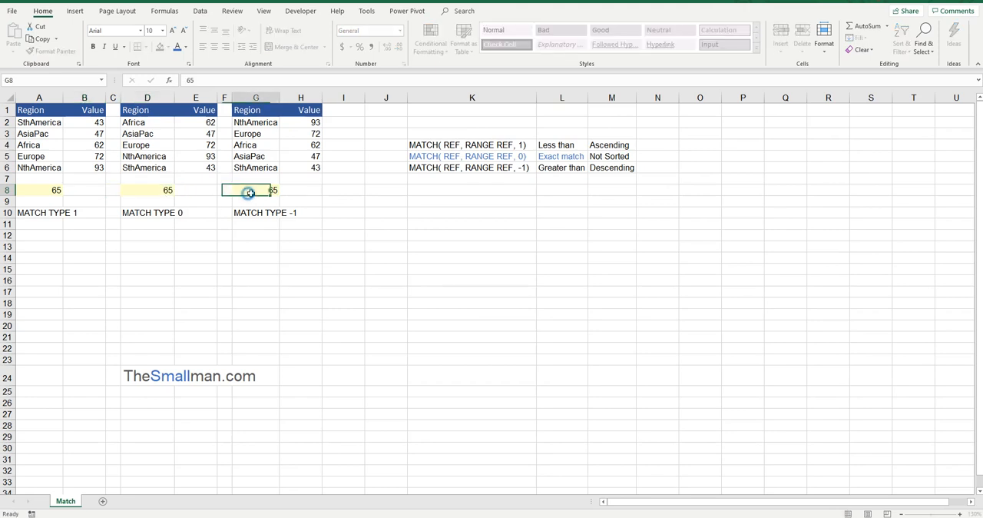
Step: Enter =MATCH(A8,B2:B6,1) in B8 to look up the A8 value with the "Less than" match type
left_click(81, 190)
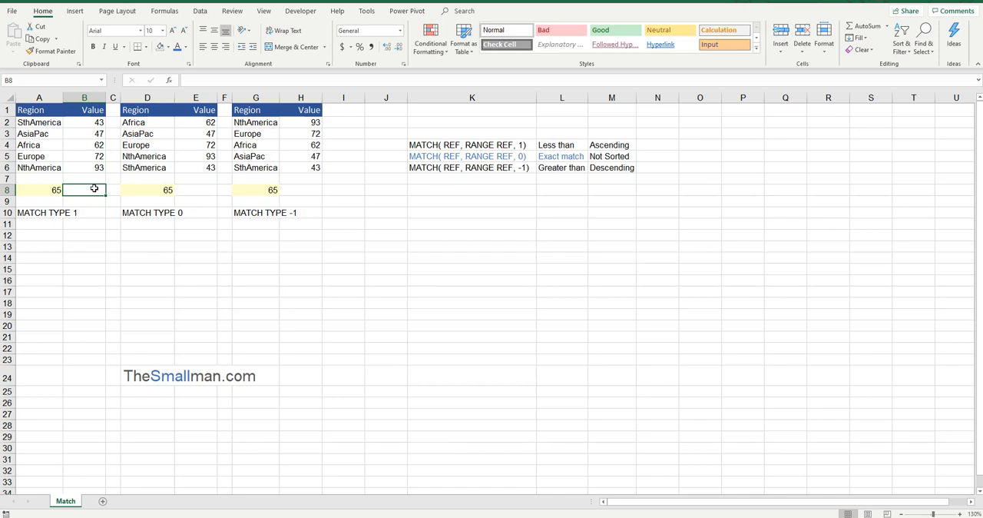
type("=")
type("m")
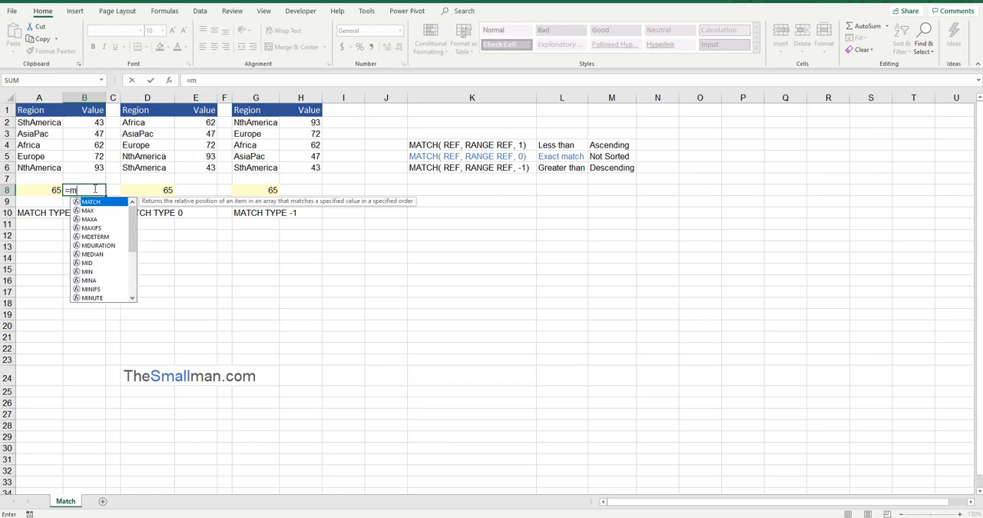
key("Tab")
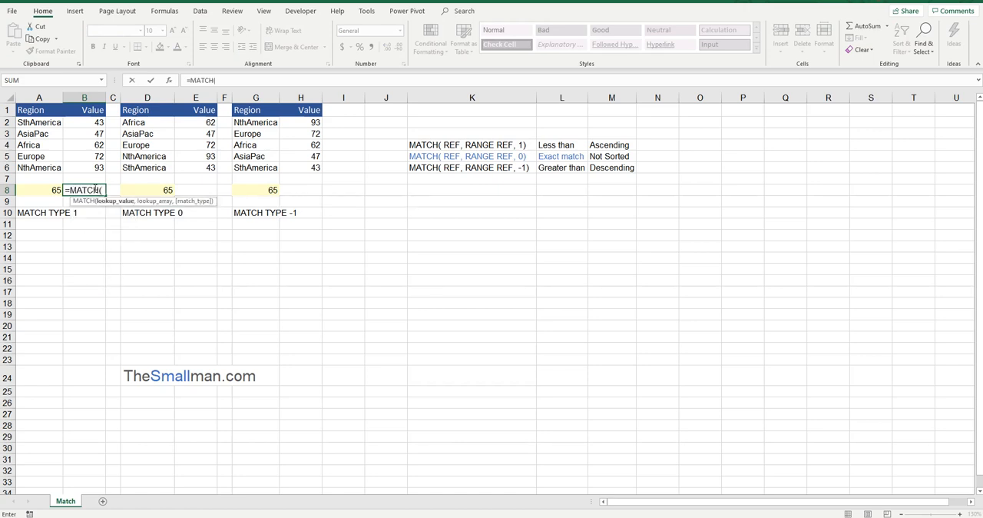
left_click(45, 190)
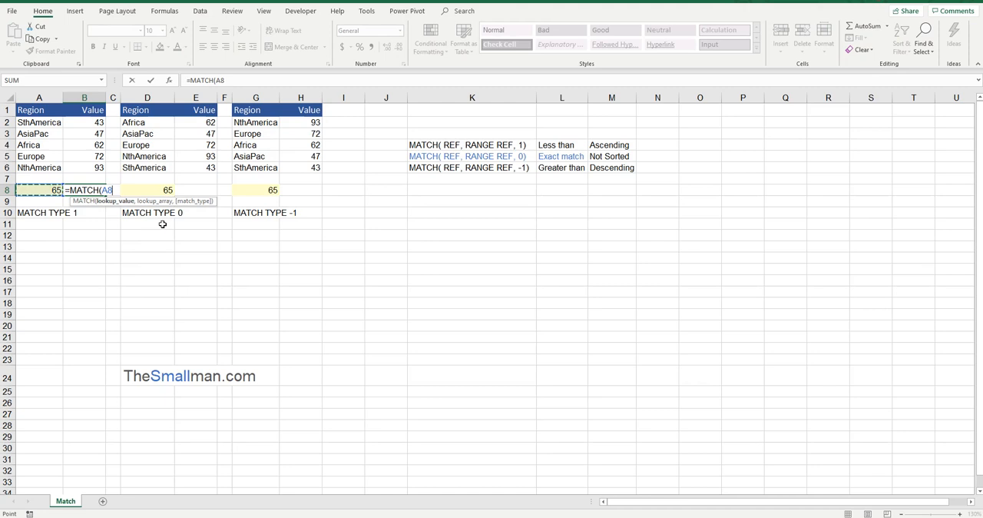
type(",")
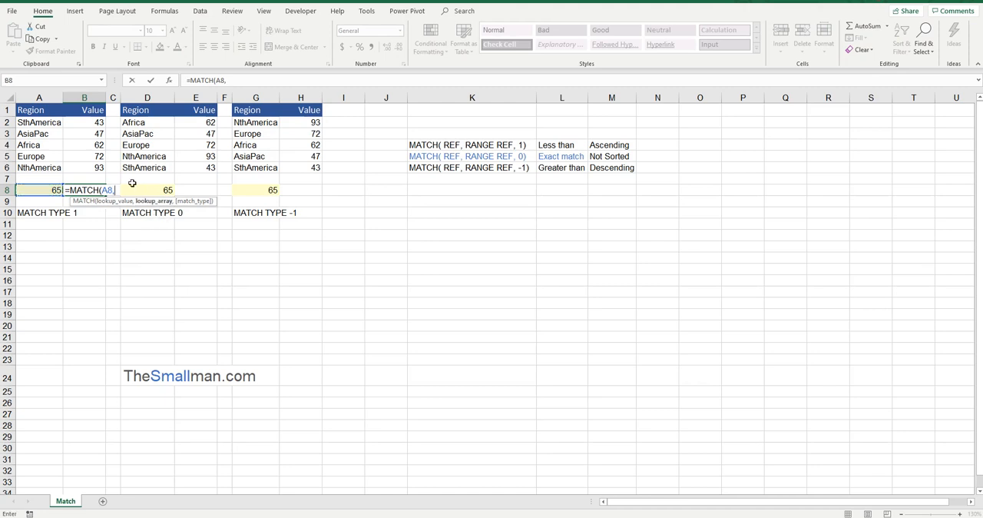
left_click(93, 167)
left_click_drag(93, 167, 92, 123)
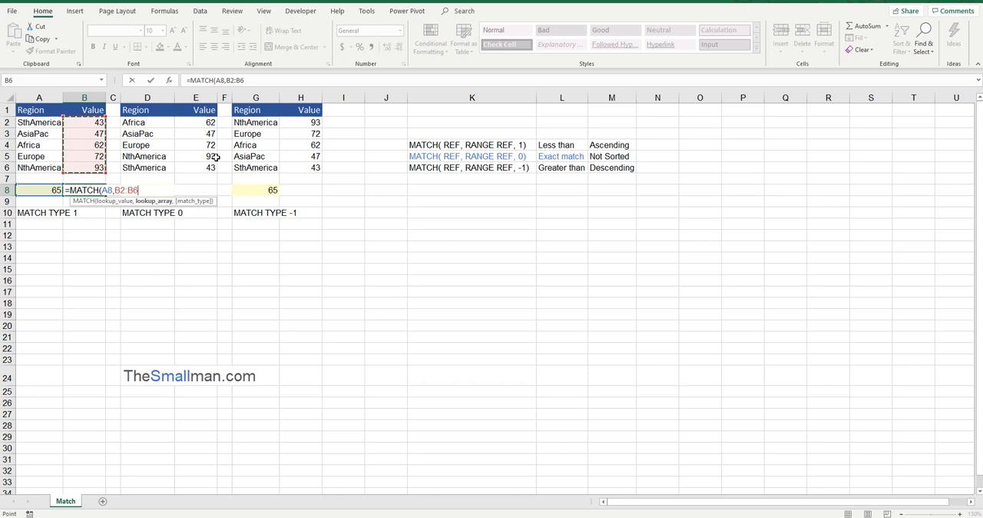
type(",")
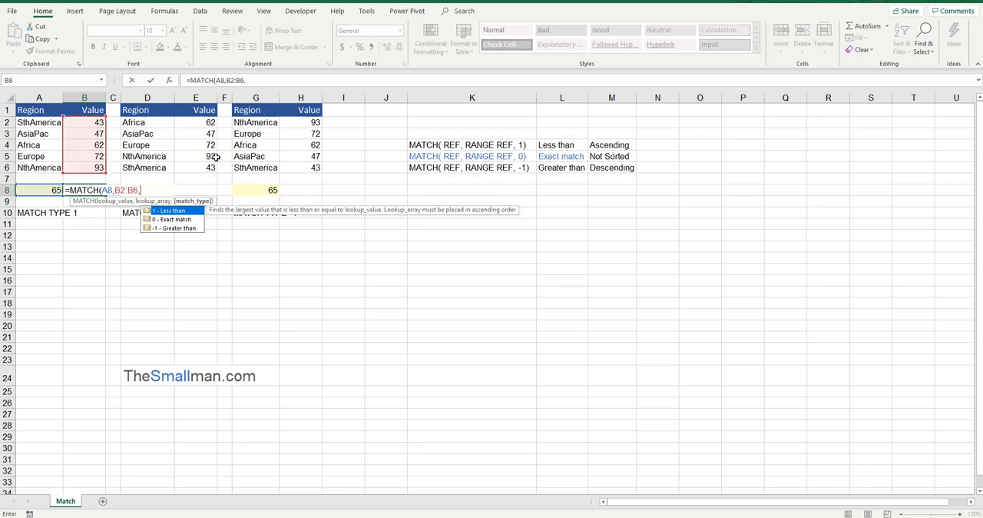
double_click(175, 211)
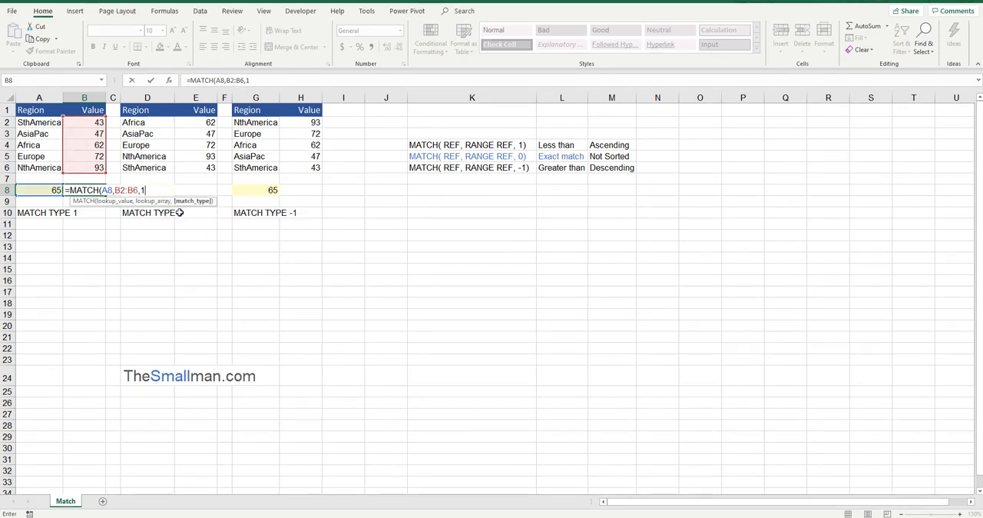
key("Return")
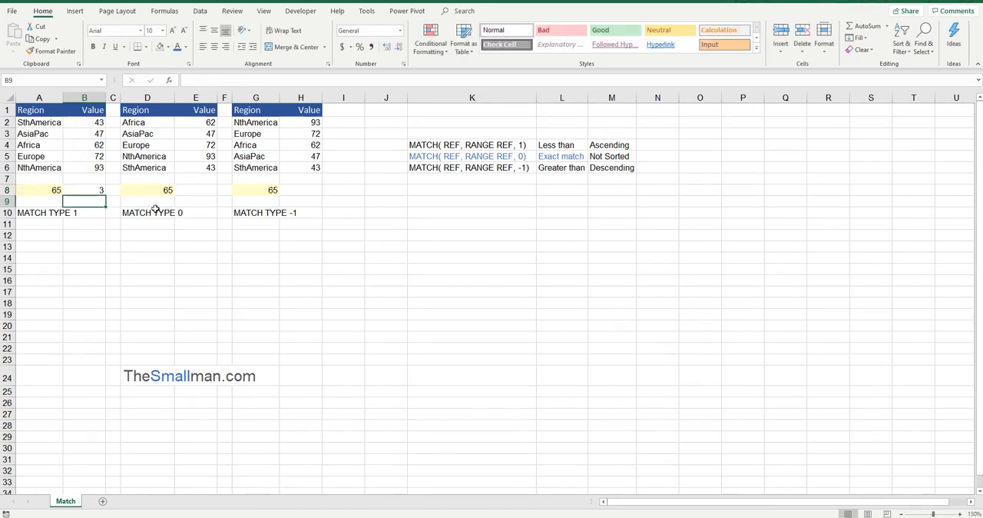
Step: Highlight the matched Africa row A4:B4 in the first table with a light orange fill
left_click(90, 189)
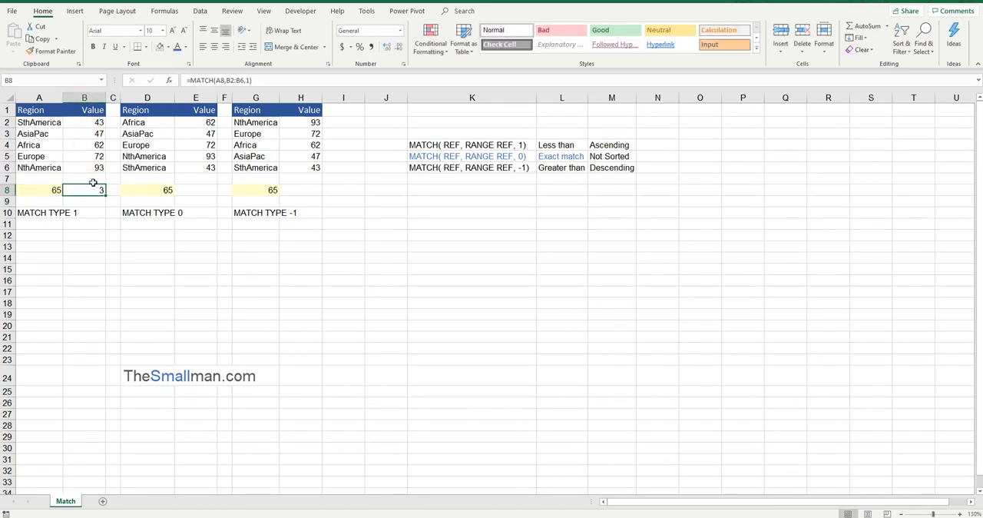
left_click_drag(97, 123, 28, 144)
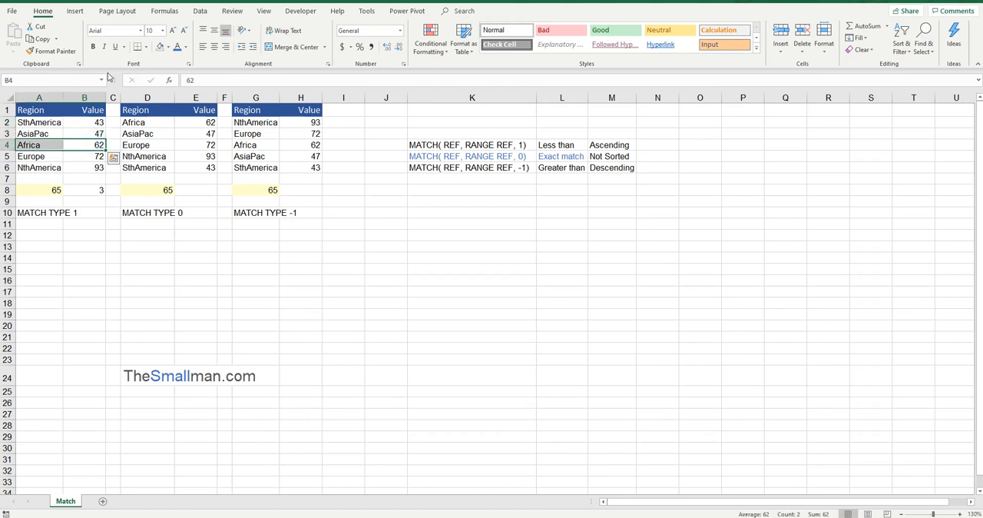
left_click(168, 47)
left_click(203, 88)
left_click(88, 166)
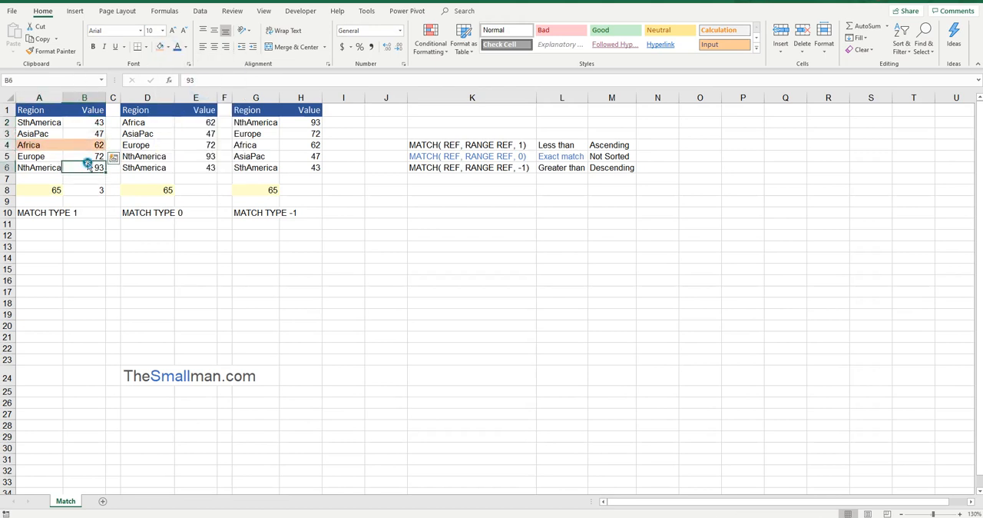
Step: Compare the A8 lookup value and B8 formula with the Africa value, the match type 1 note and the sort order of B2:B6
left_click(55, 189)
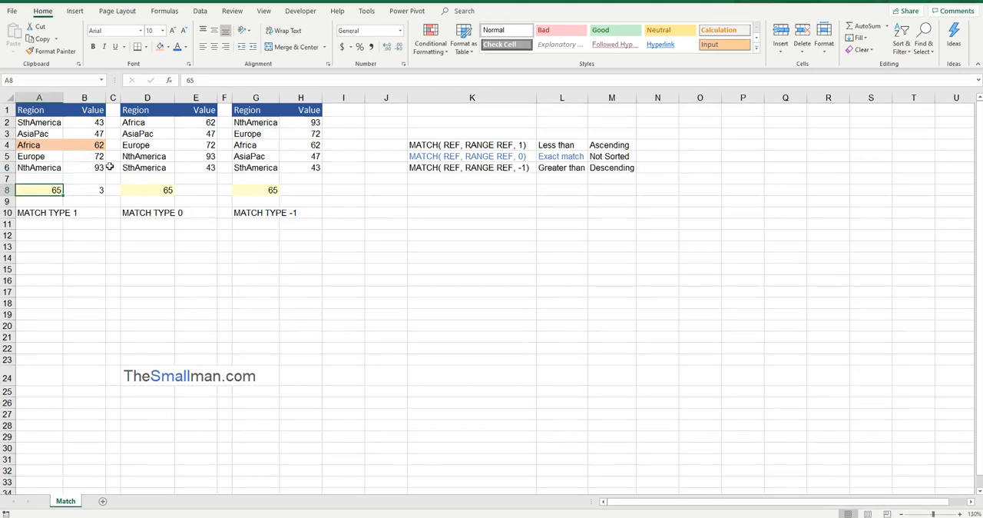
left_click(102, 145)
left_click(55, 189)
left_click(88, 189)
left_click_drag(568, 144, 459, 146)
left_click_drag(94, 124, 90, 170)
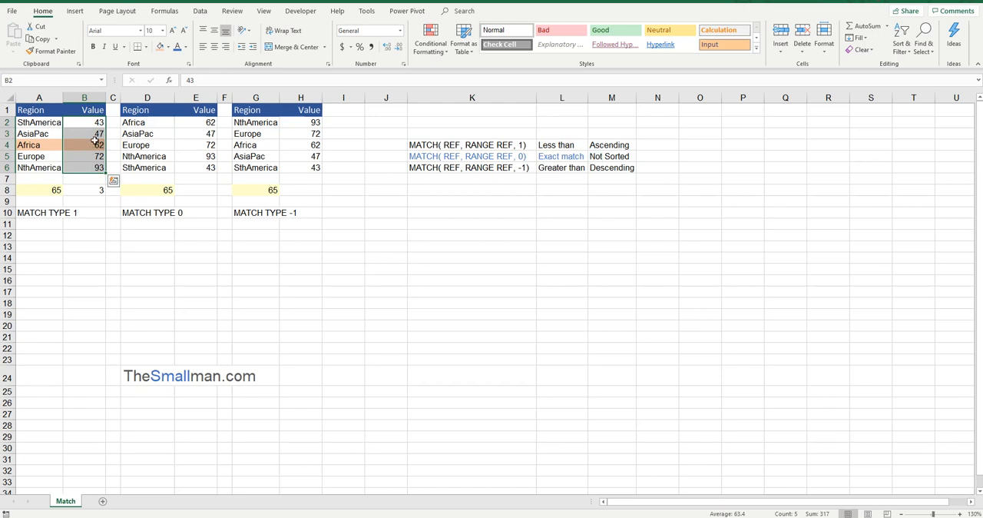
left_click(95, 187)
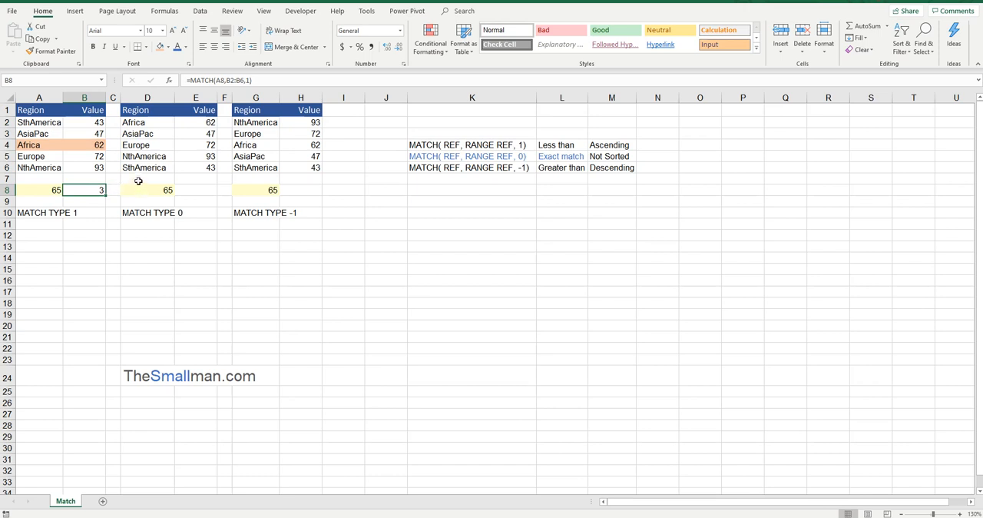
Step: Enter =MATCH(D8,E2:E6,0) in E8 to look up the D8 value with an exact match
left_click(211, 189)
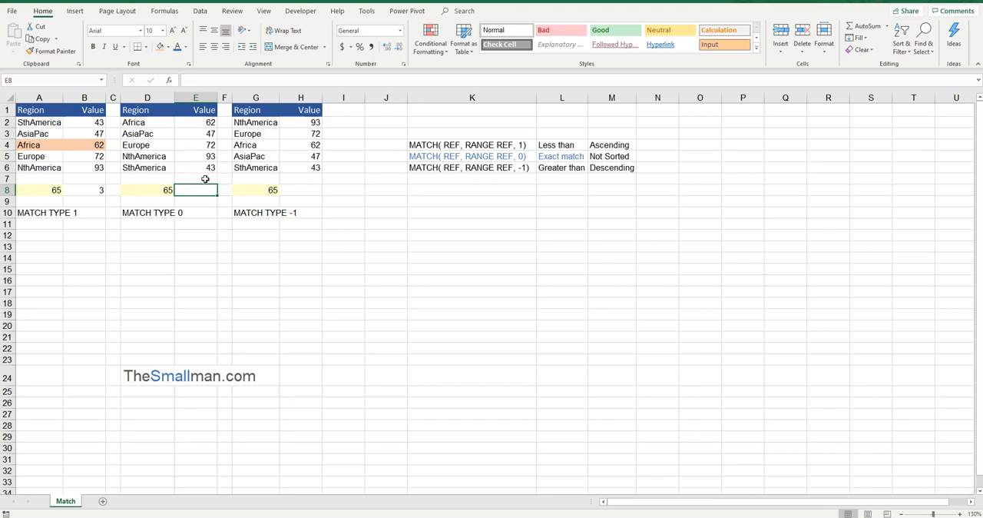
type("=")
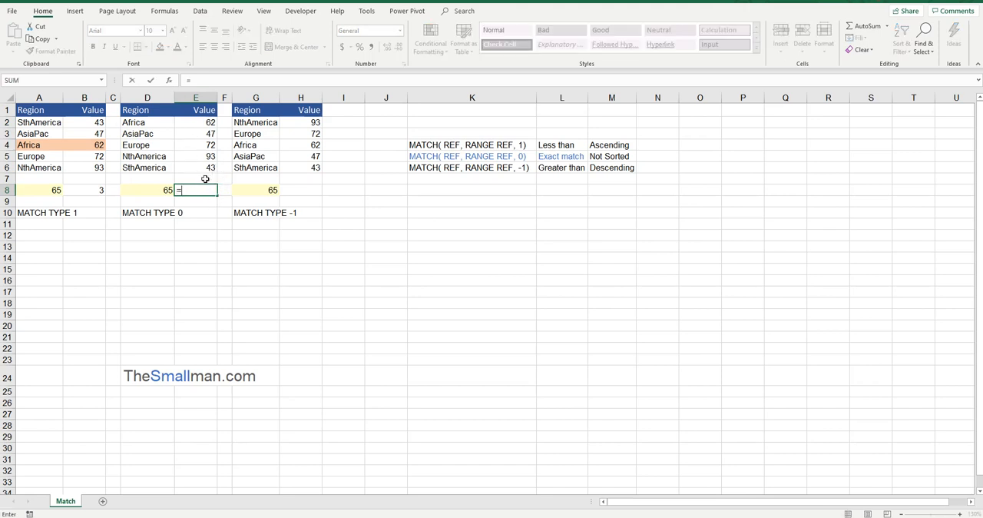
type("MATCH(")
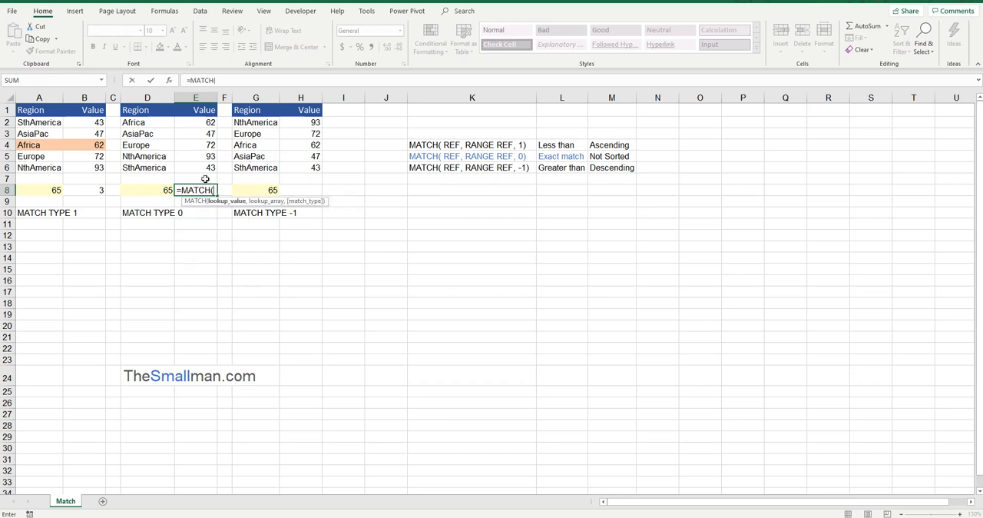
left_click(158, 191)
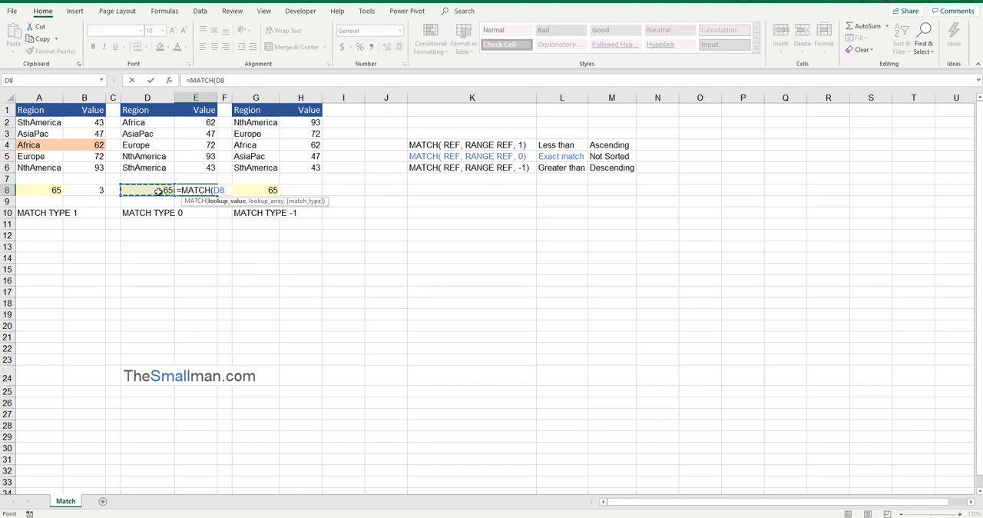
type(",")
left_click_drag(209, 168, 209, 123)
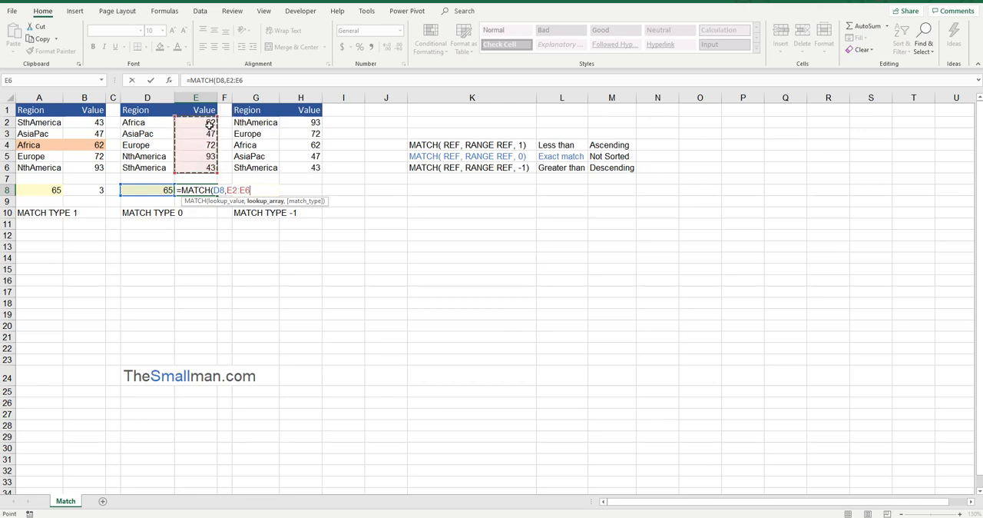
type(",0")
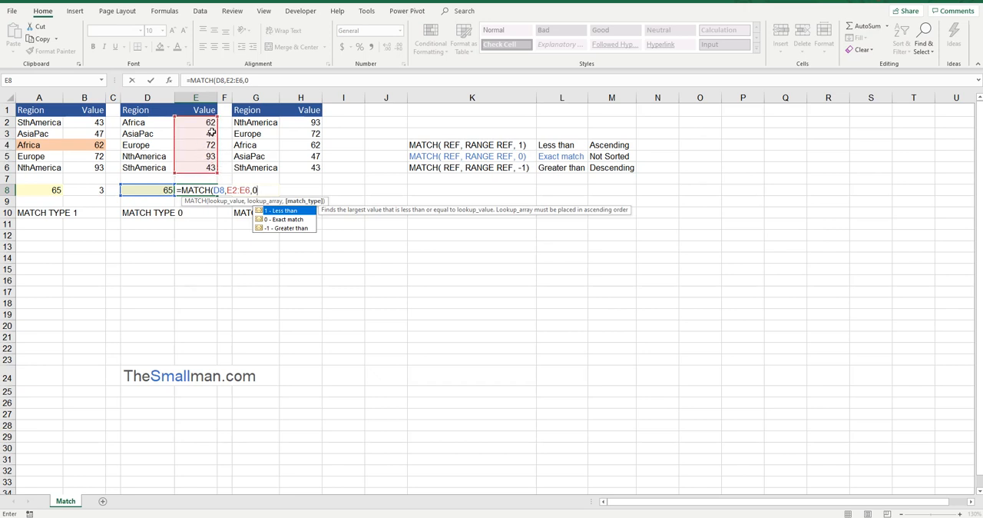
key("Return")
Step: Change the lookup value in D8 to 93 and check the exact-match formula in E8
left_click(216, 189)
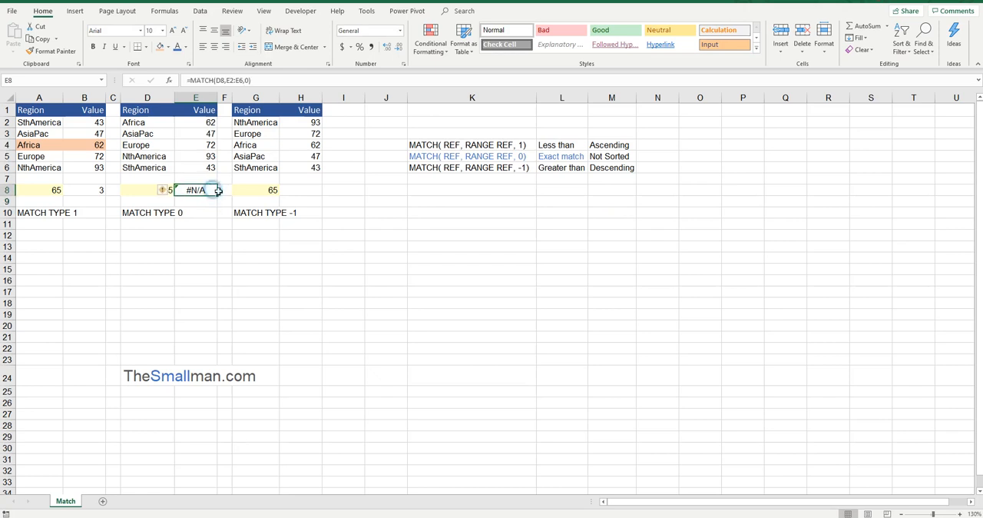
left_click(134, 195)
left_click(196, 192)
left_click(145, 191)
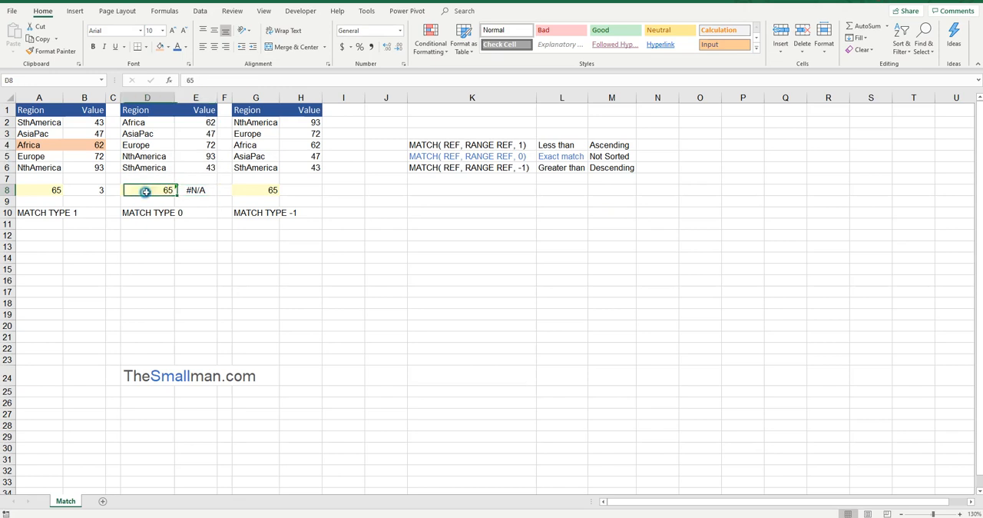
type("93")
key("Return")
left_click(208, 191)
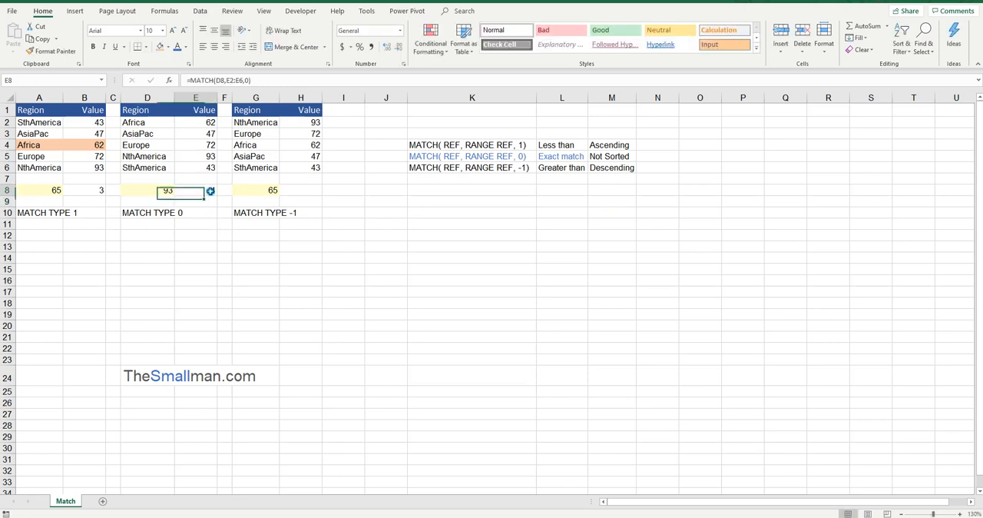
Step: Highlight the matched NthAmerica row D5:E5 in the second table with the same light orange fill
left_click_drag(208, 123, 210, 156)
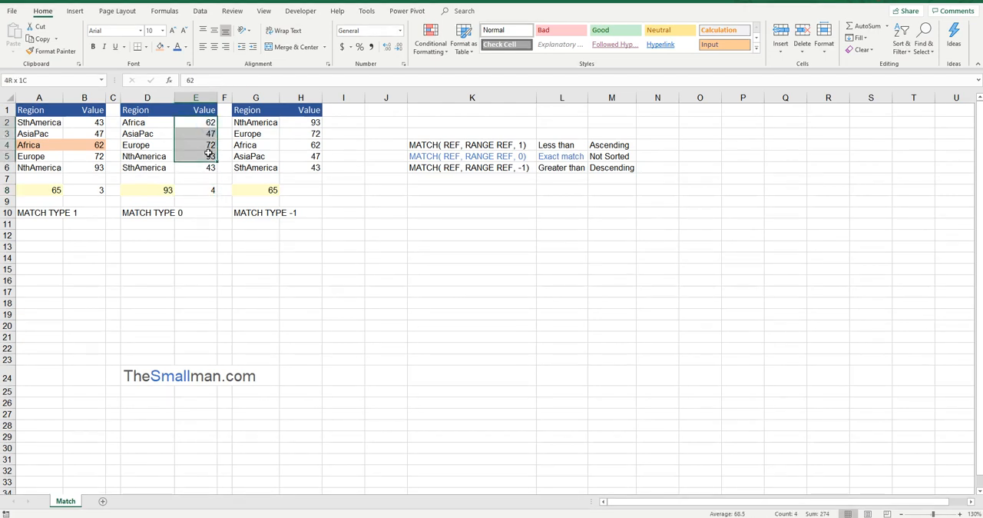
left_click(210, 157)
left_click(205, 192)
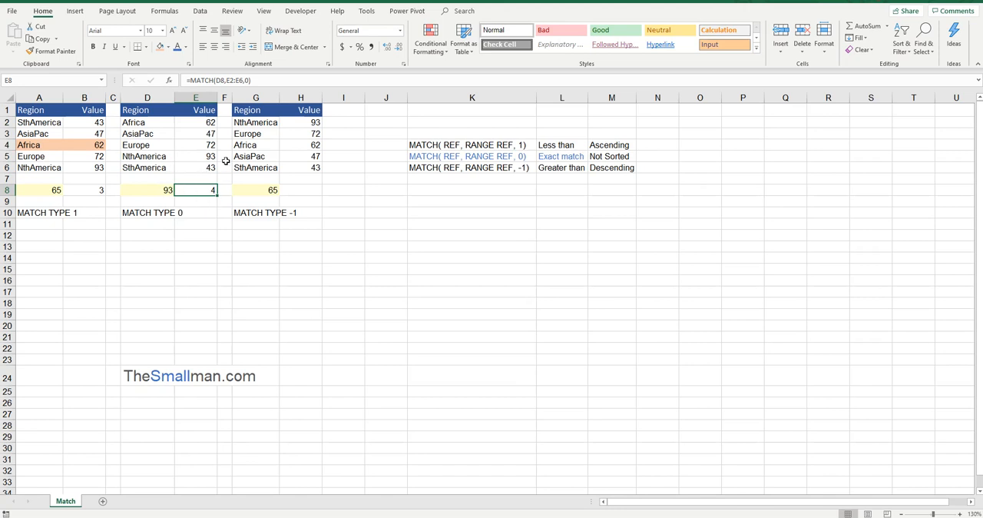
left_click_drag(215, 156, 158, 156)
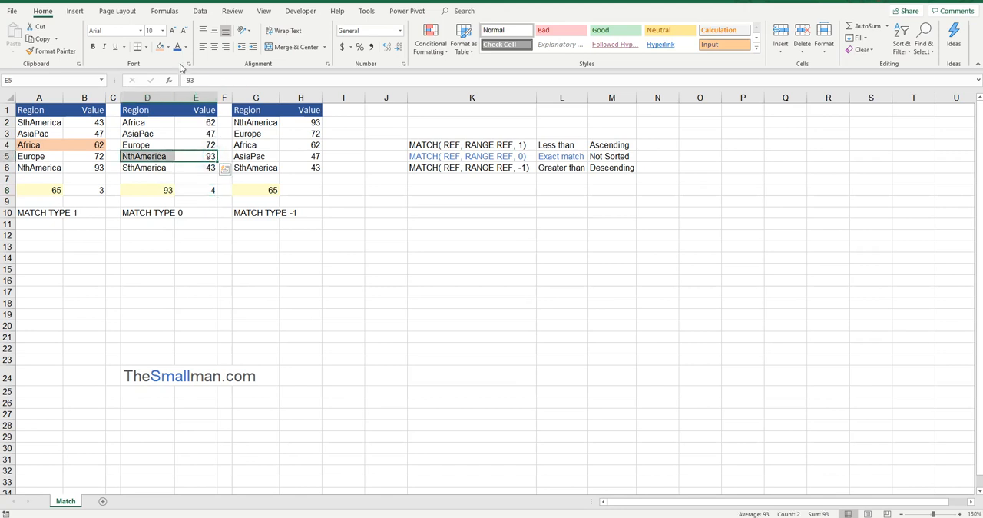
left_click(160, 46)
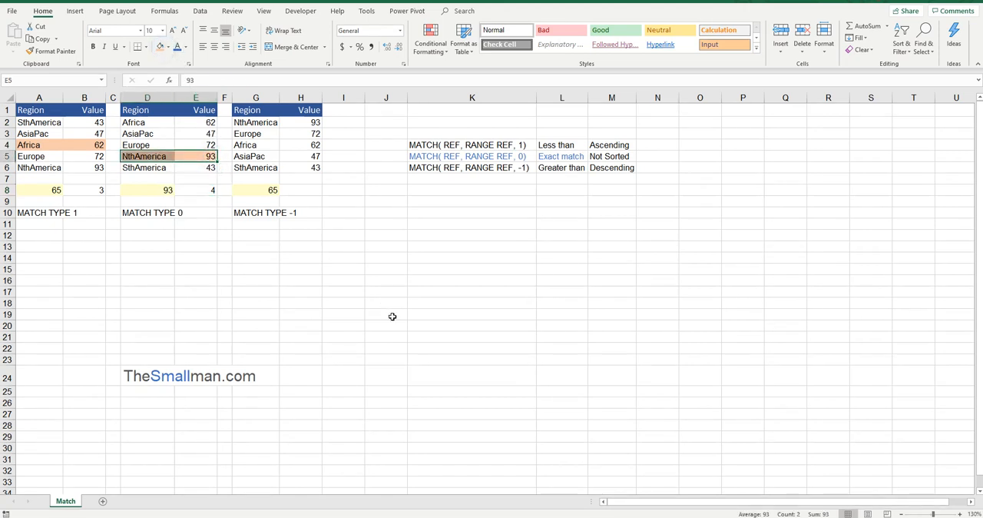
left_click_drag(208, 118, 162, 157)
left_click_drag(159, 97, 194, 96)
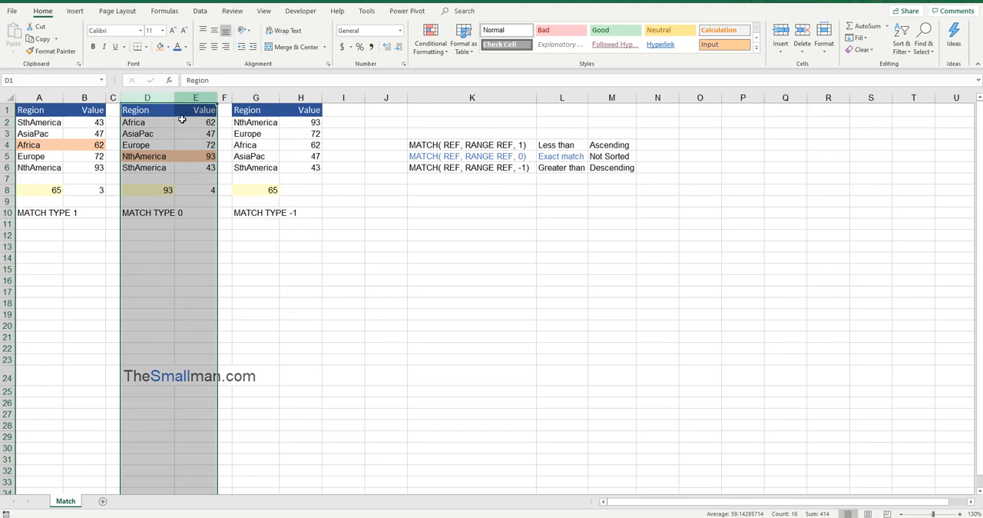
Step: Enter =MATCH(G8,H2:H6,-1) in H8 to look up the G8 value with the greater-than match type
left_click(320, 189)
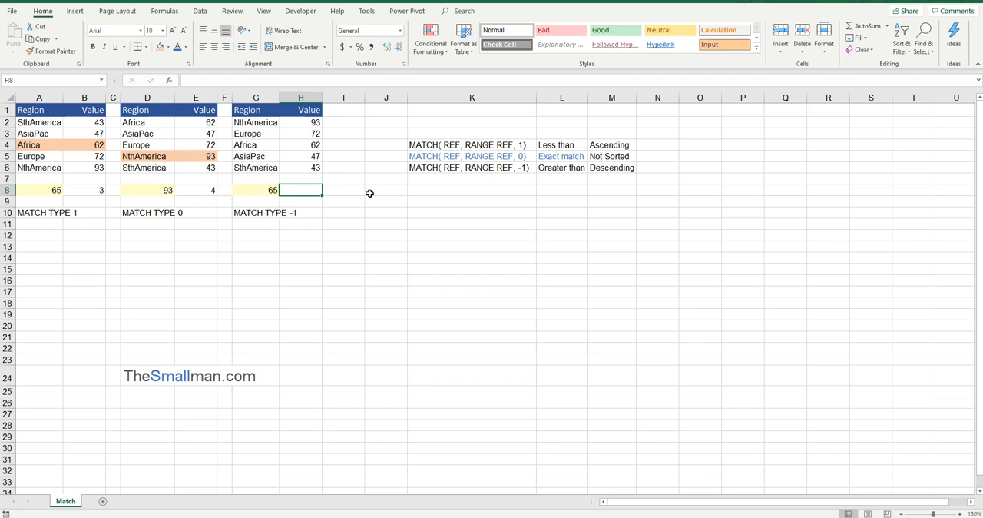
type("=m")
key("Tab")
left_click(266, 189)
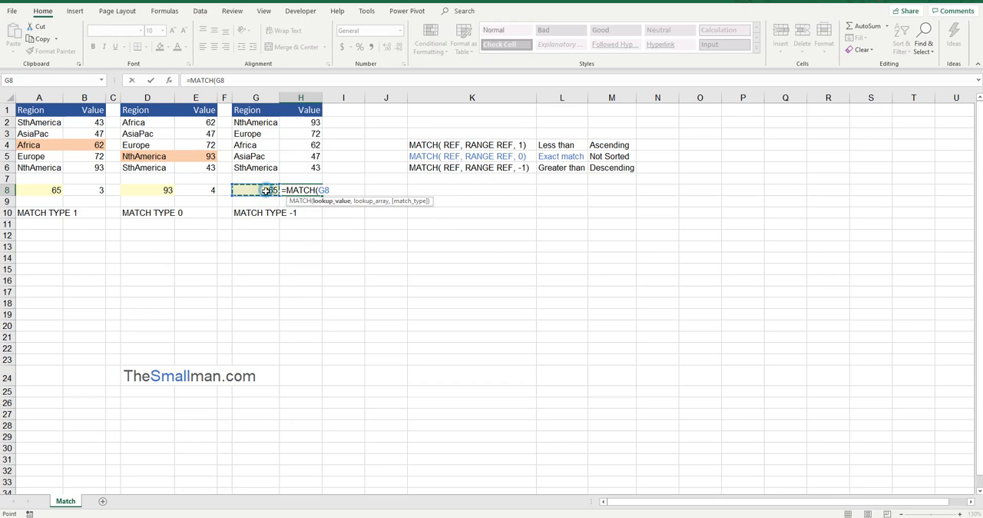
type(",")
left_click_drag(317, 167, 314, 126)
type(",")
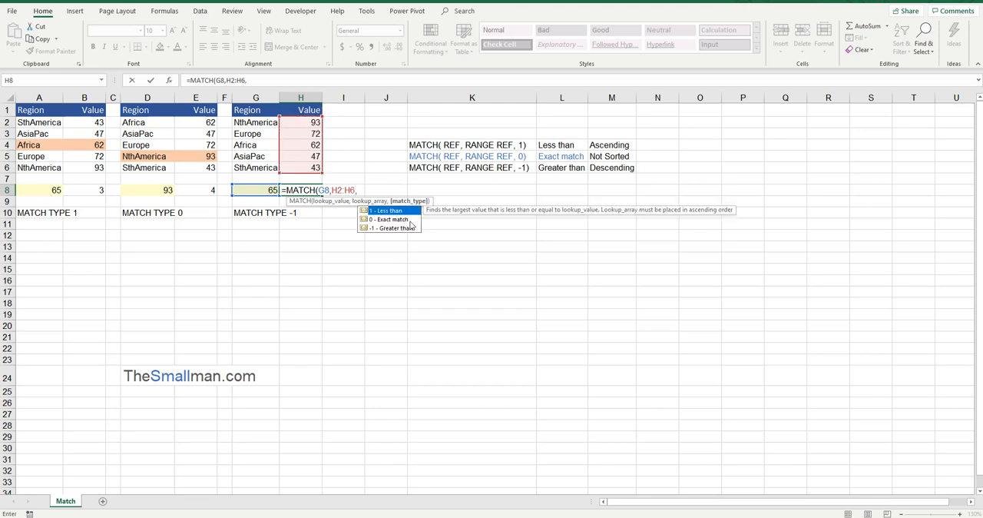
double_click(390, 228)
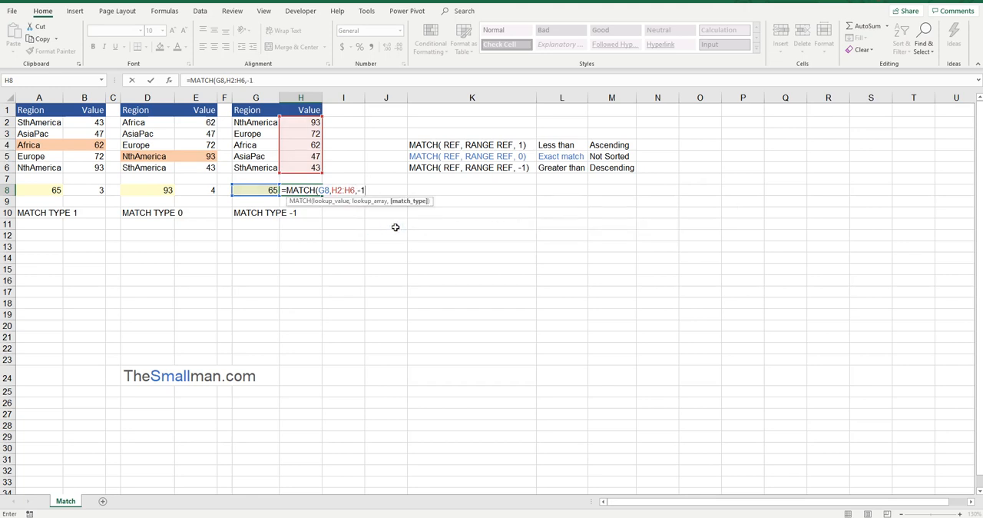
key("Return")
left_click(311, 190)
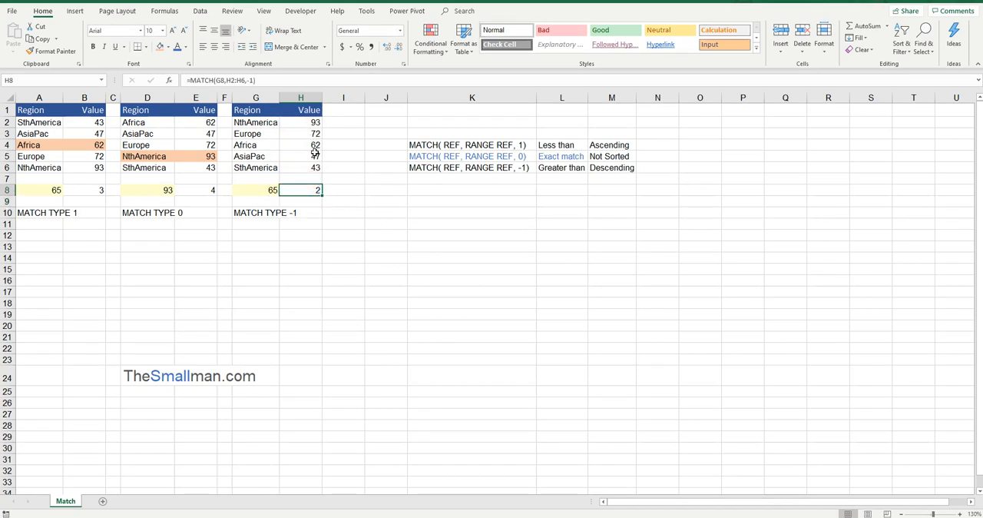
Step: Compare the H8 formula with the Africa and Europe rows of the third table, and check the match type 1 formula in B8
left_click_drag(314, 146, 276, 146)
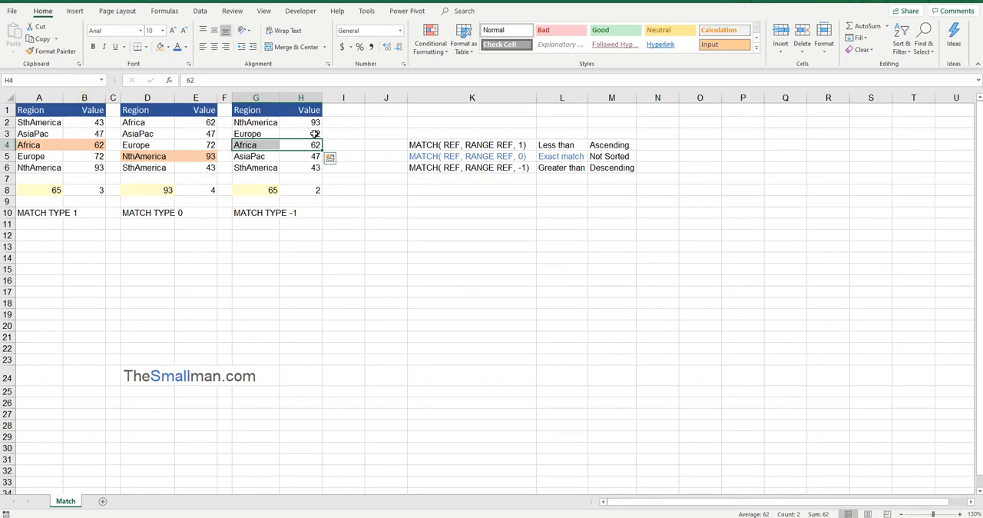
left_click(315, 134)
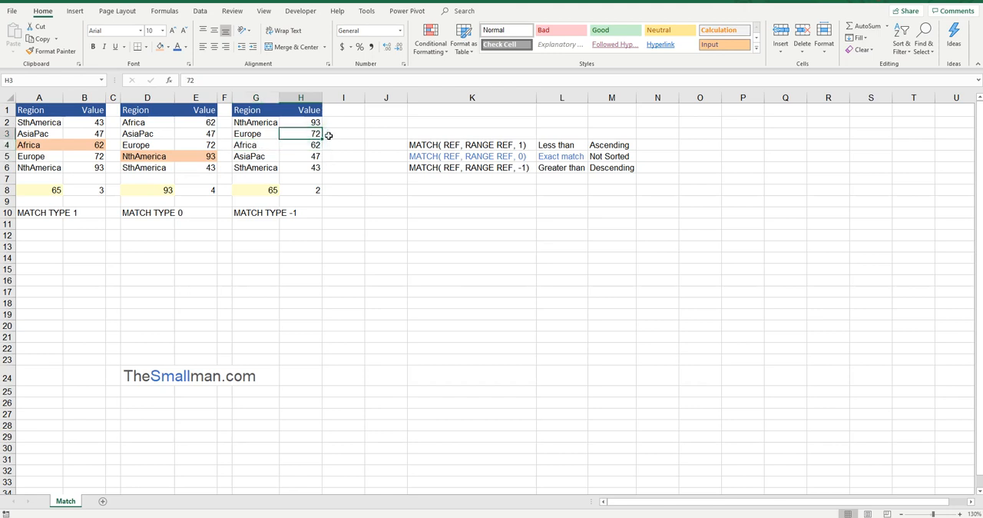
left_click(305, 191)
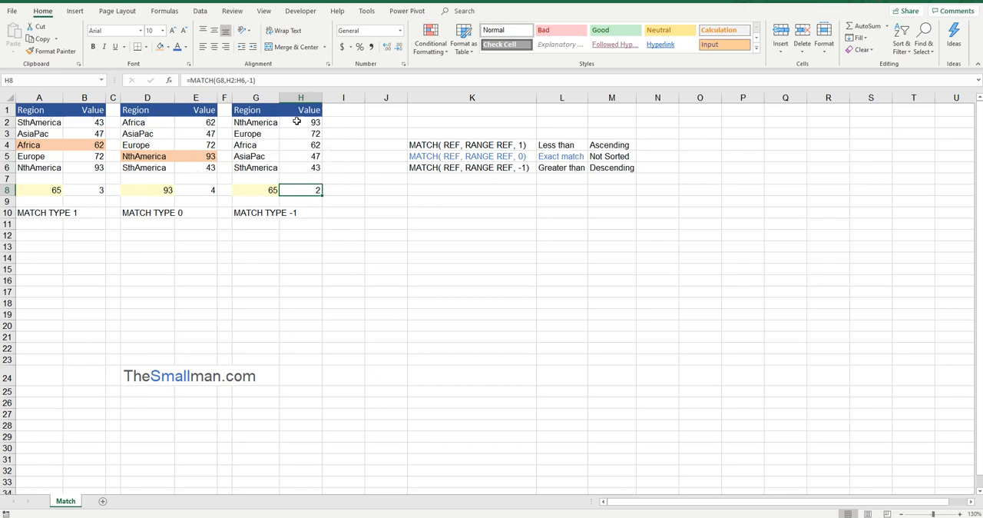
left_click_drag(306, 91, 290, 137)
left_click(318, 190)
left_click_drag(318, 135, 267, 134)
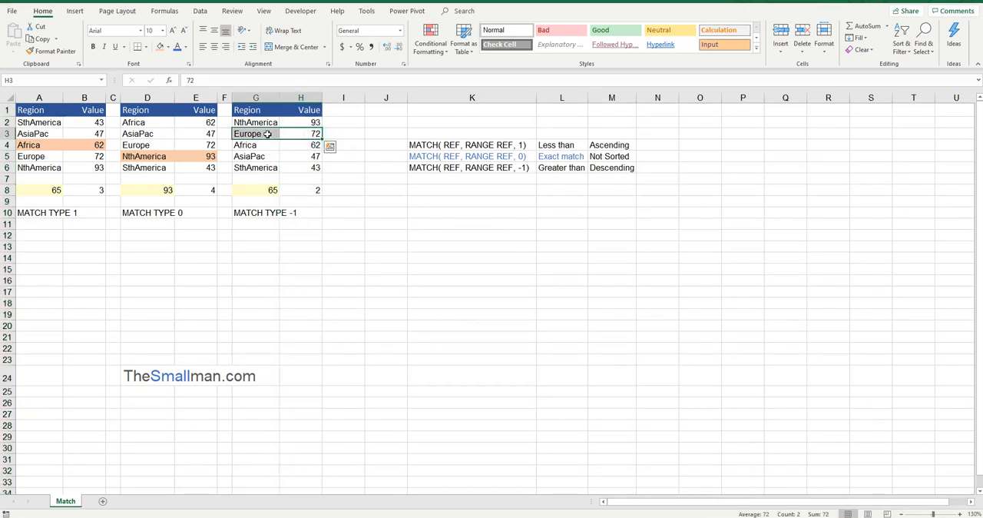
left_click(313, 135)
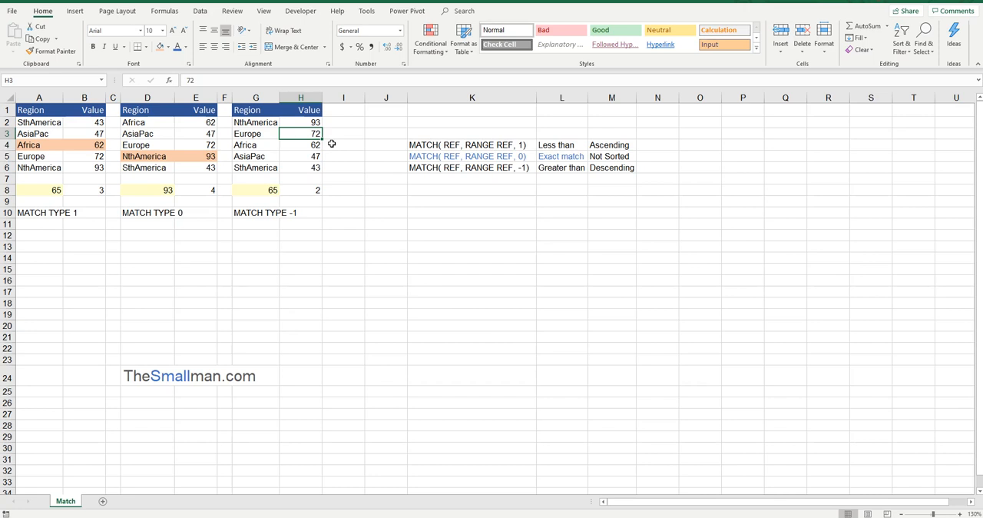
left_click(95, 191)
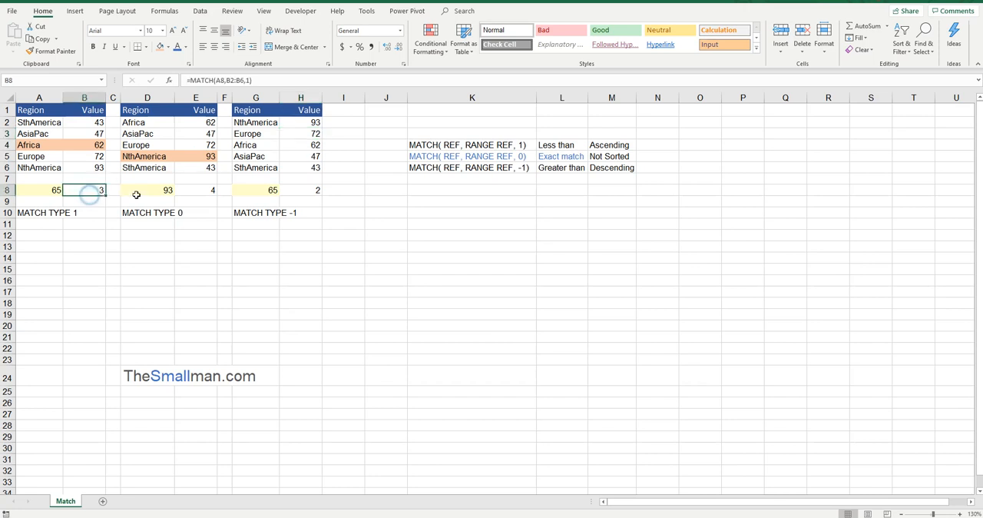